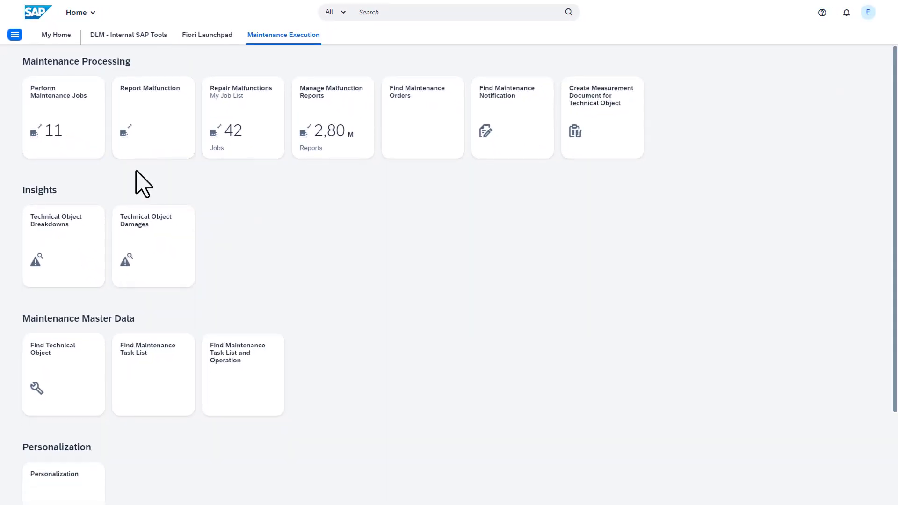
Step: Launch Perform Maintenance Jobs and load the 11 jobs under the Standard view
{"action": "left_click", "coordinate": [77, 145]}
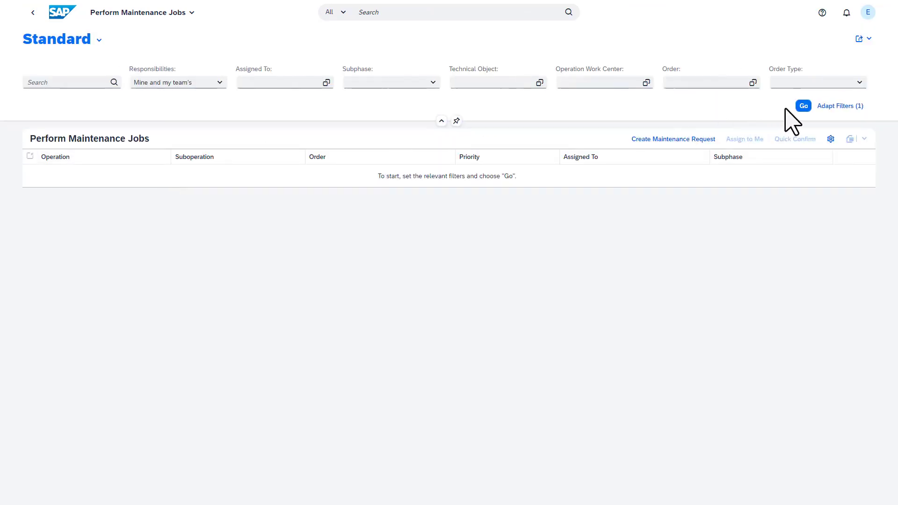
{"action": "left_click", "coordinate": [803, 107]}
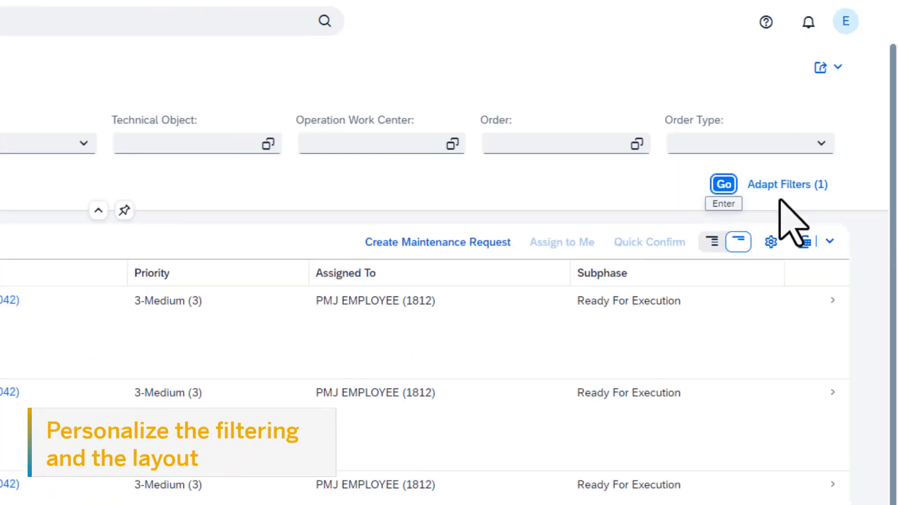
Step: Add Priority as a filter field via Adapt Filters
{"action": "left_click", "coordinate": [835, 106]}
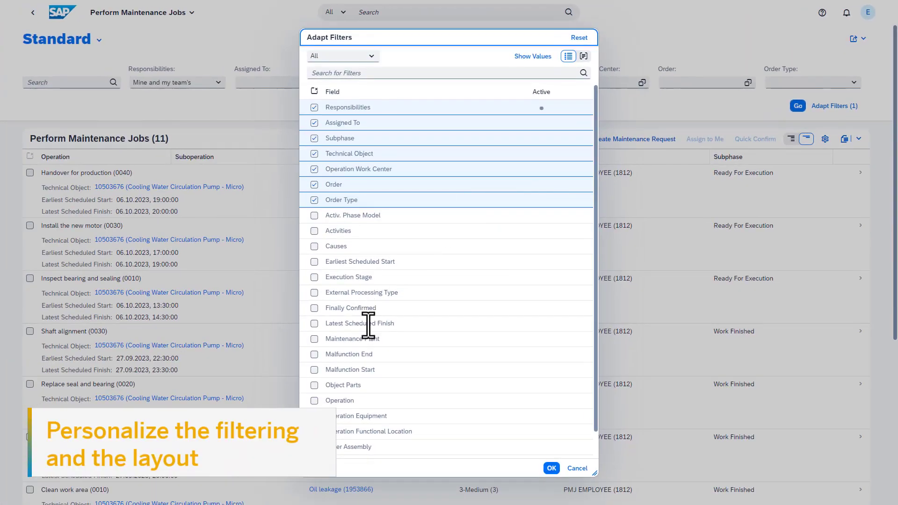
{"action": "scroll", "coordinate": [367, 320], "scroll_direction": "down", "scroll_amount": 3}
{"action": "left_click", "coordinate": [315, 389]}
{"action": "left_click", "coordinate": [552, 469]}
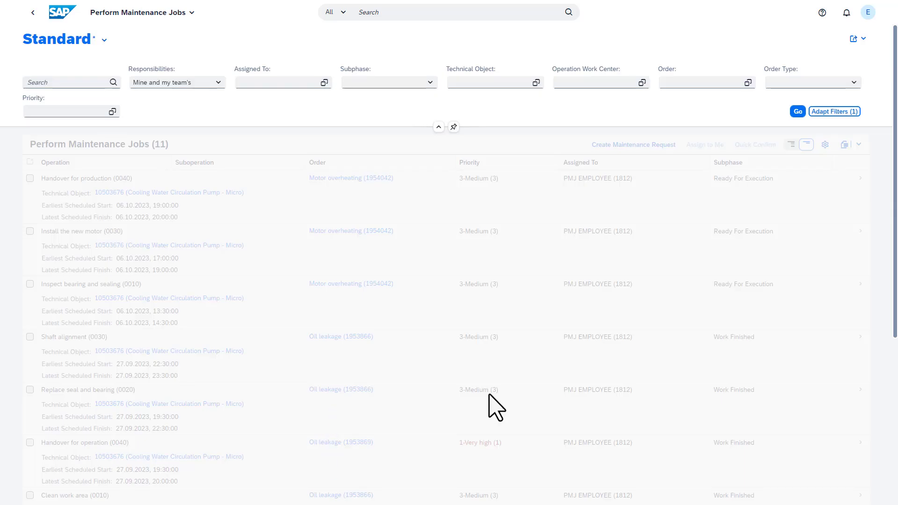
Step: Show row details and add the Execution Stage and System Status columns
{"action": "left_click", "coordinate": [798, 113]}
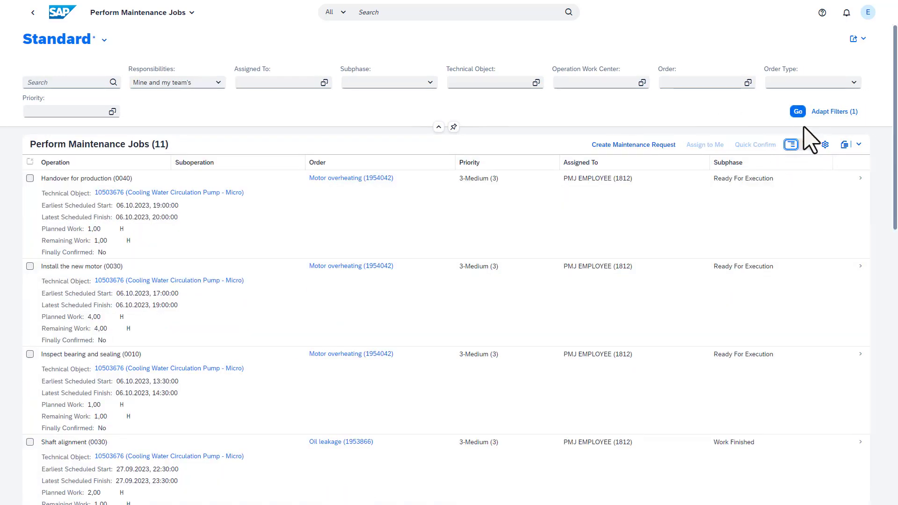
{"action": "left_click", "coordinate": [826, 144]}
{"action": "scroll", "coordinate": [367, 237], "scroll_direction": "down", "scroll_amount": 4}
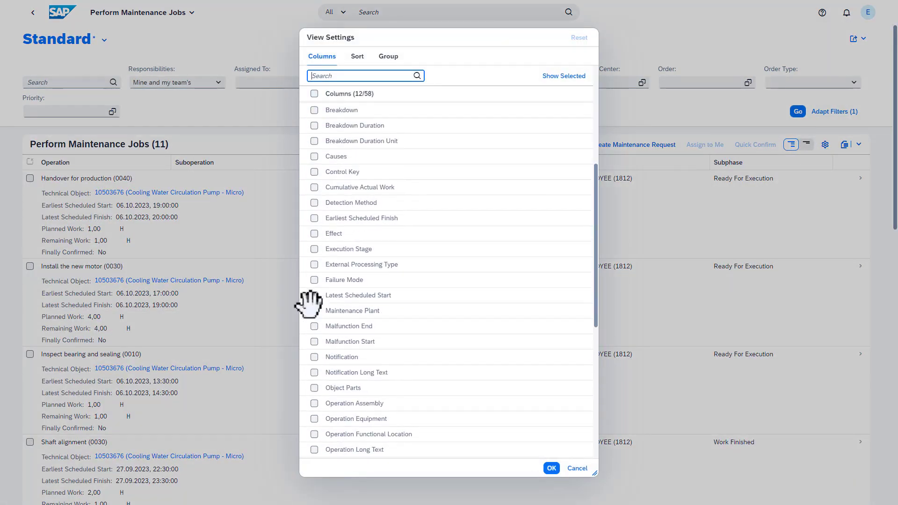
{"action": "left_click", "coordinate": [314, 248]}
{"action": "left_click", "coordinate": [353, 74]}
{"action": "type", "text": "status"}
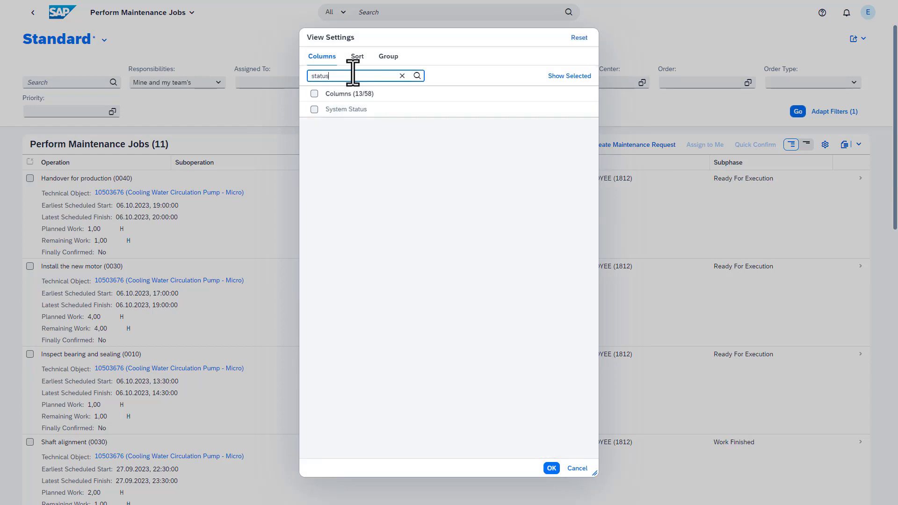
{"action": "left_click", "coordinate": [314, 110]}
{"action": "left_click", "coordinate": [548, 467]}
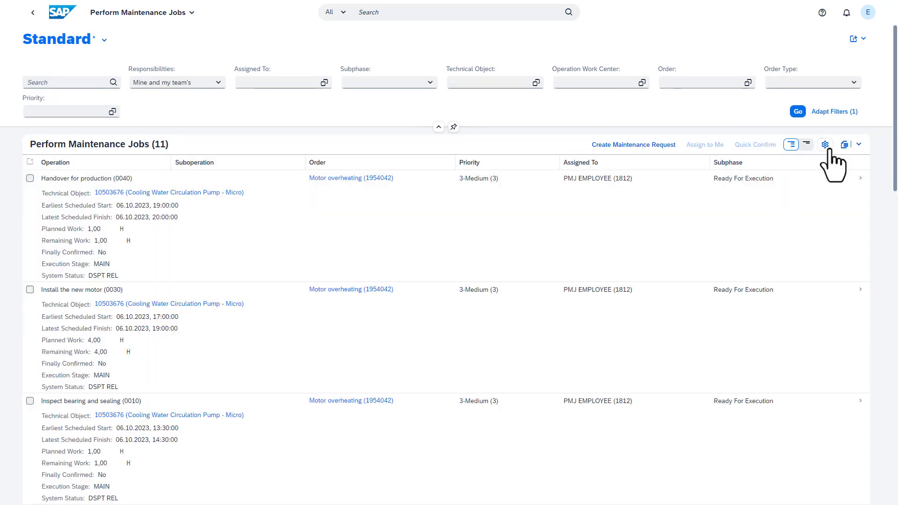
Step: Sort the jobs by Priority descending and group them by Order Type
{"action": "left_click", "coordinate": [825, 145]}
{"action": "left_click", "coordinate": [358, 56]}
{"action": "left_click", "coordinate": [390, 77]}
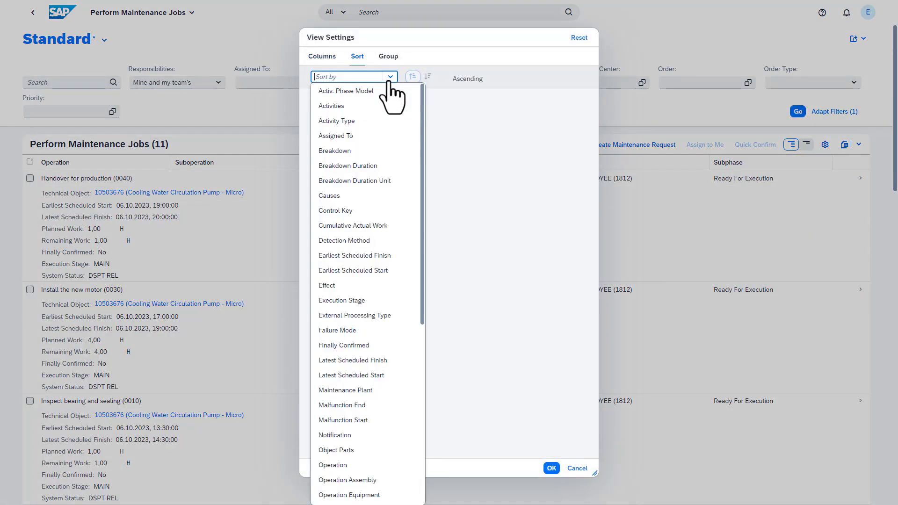
{"action": "scroll", "coordinate": [360, 281], "scroll_direction": "down", "scroll_amount": 6}
{"action": "left_click", "coordinate": [376, 317]}
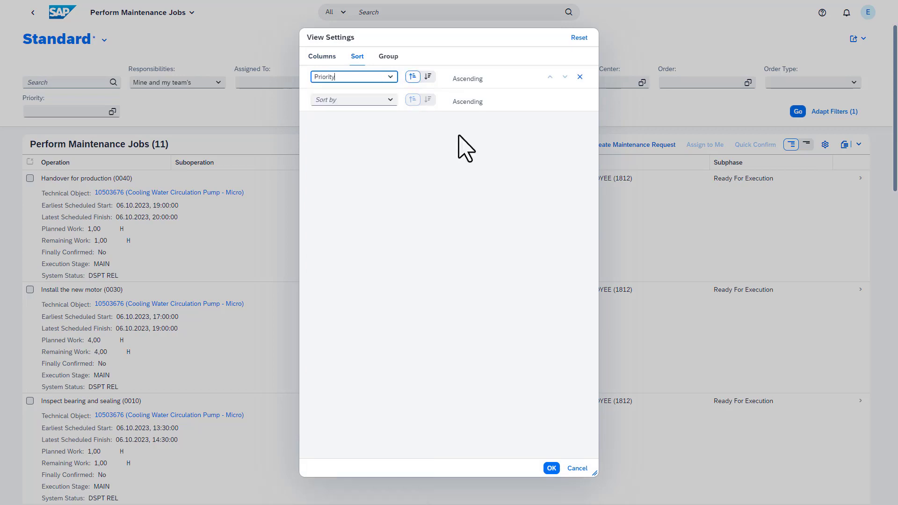
{"action": "left_click", "coordinate": [428, 76]}
{"action": "left_click", "coordinate": [388, 56]}
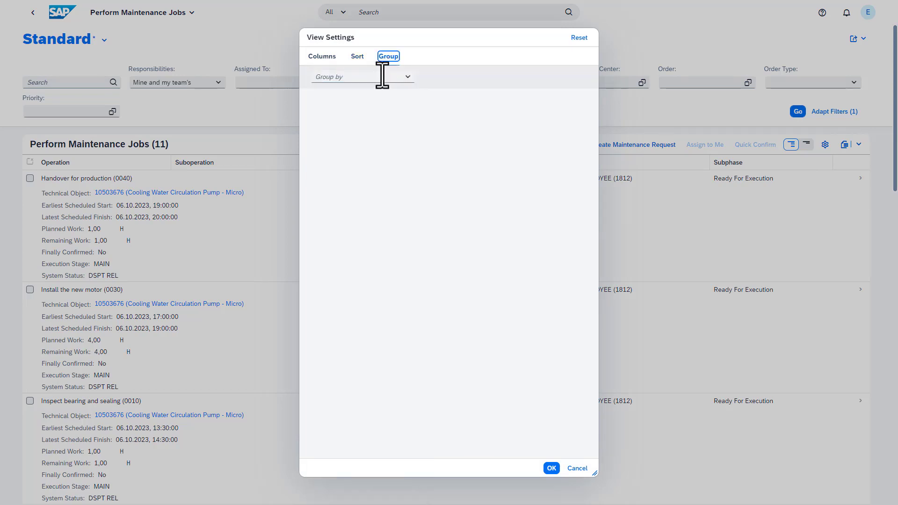
{"action": "left_click", "coordinate": [407, 76]}
{"action": "scroll", "coordinate": [380, 211], "scroll_direction": "down", "scroll_amount": 5}
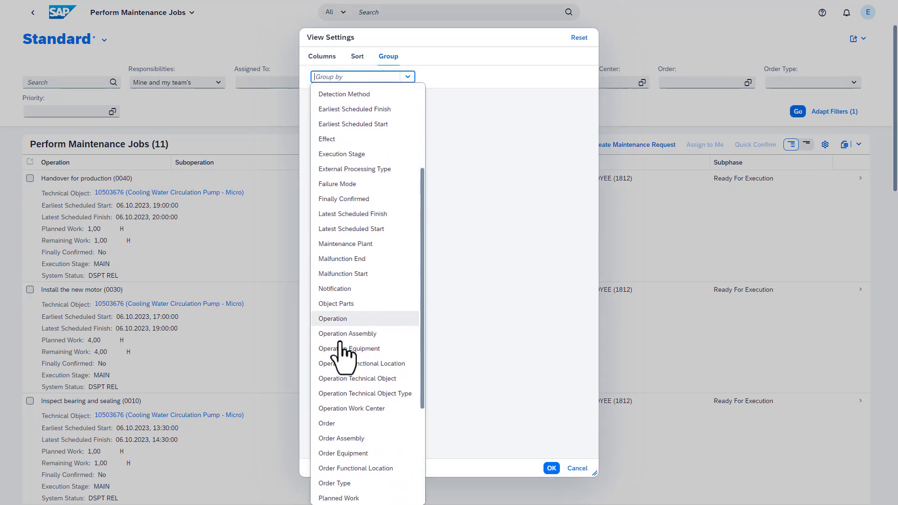
{"action": "left_click", "coordinate": [333, 441]}
{"action": "left_click", "coordinate": [552, 468]}
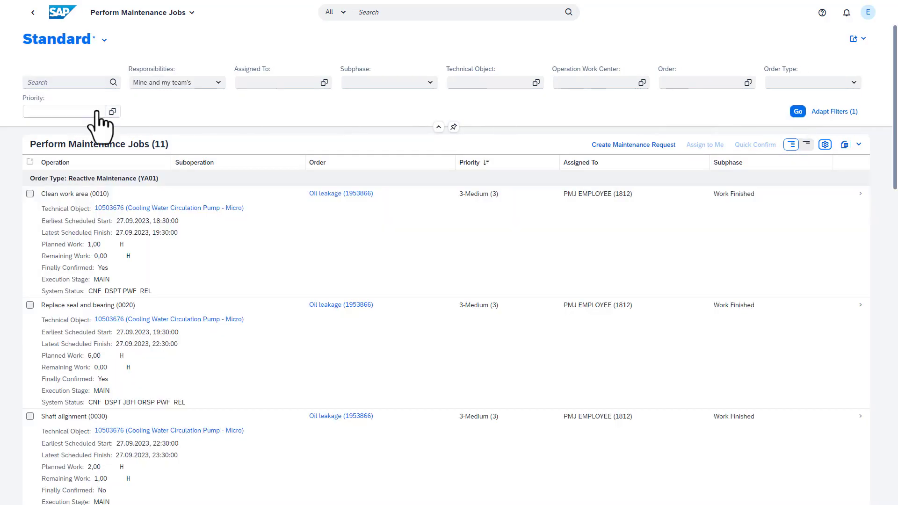
{"action": "left_click", "coordinate": [112, 111]}
Step: Filter to priority 1: Very high and save the list as view 'Micro_VHoperations'
{"action": "left_click", "coordinate": [217, 206]}
{"action": "left_click", "coordinate": [638, 404]}
{"action": "left_click", "coordinate": [798, 111]}
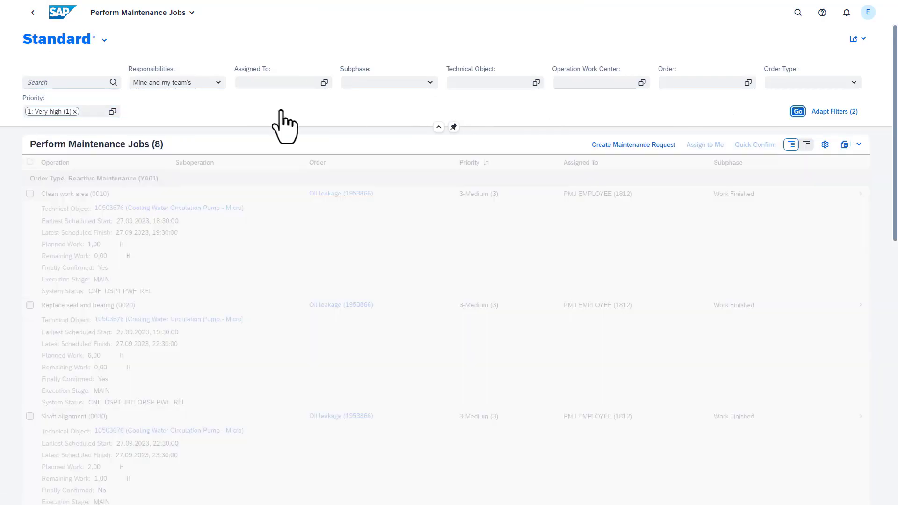
{"action": "left_click", "coordinate": [104, 40]}
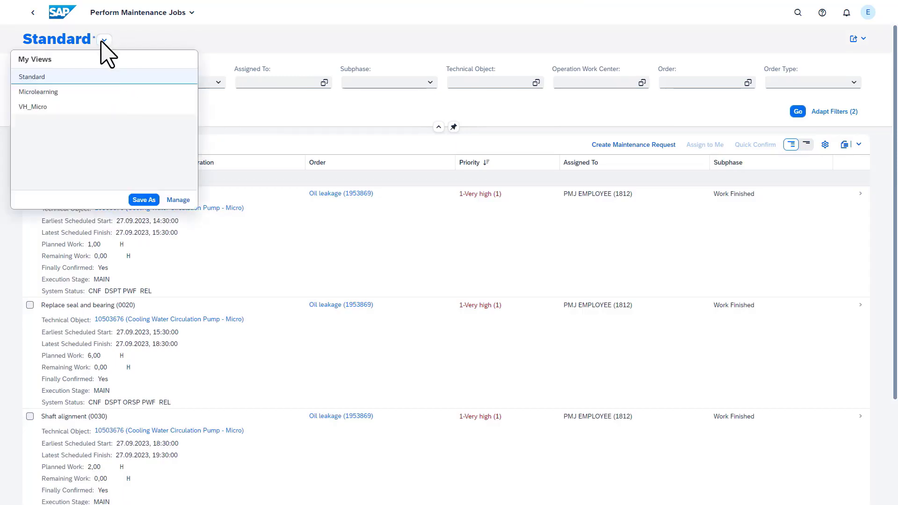
{"action": "left_click", "coordinate": [145, 202]}
{"action": "key", "text": "ctrl+a"}
{"action": "type", "text": "Micro"}
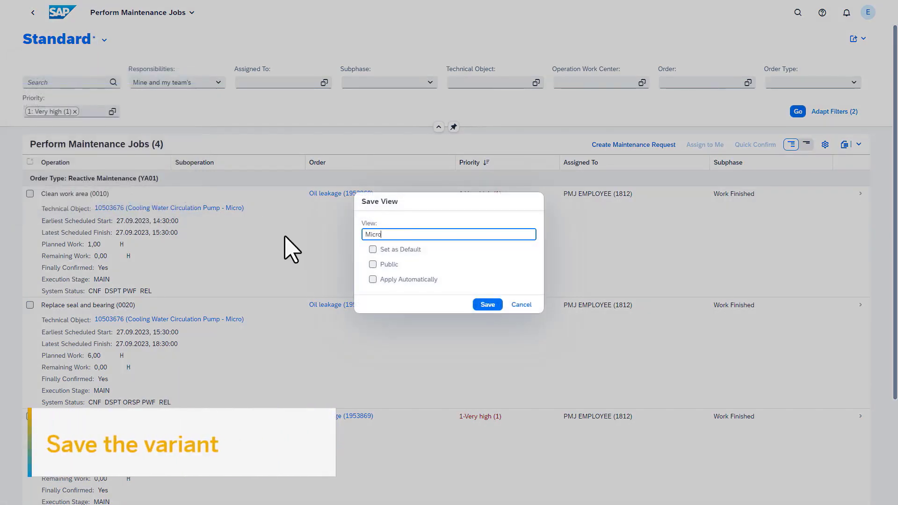
{"action": "type", "text": "_VHoperations"}
{"action": "left_click", "coordinate": [488, 304]}
Step: Return to the Standard view and export the job list to Excel
{"action": "left_click", "coordinate": [183, 39]}
{"action": "left_click", "coordinate": [160, 76]}
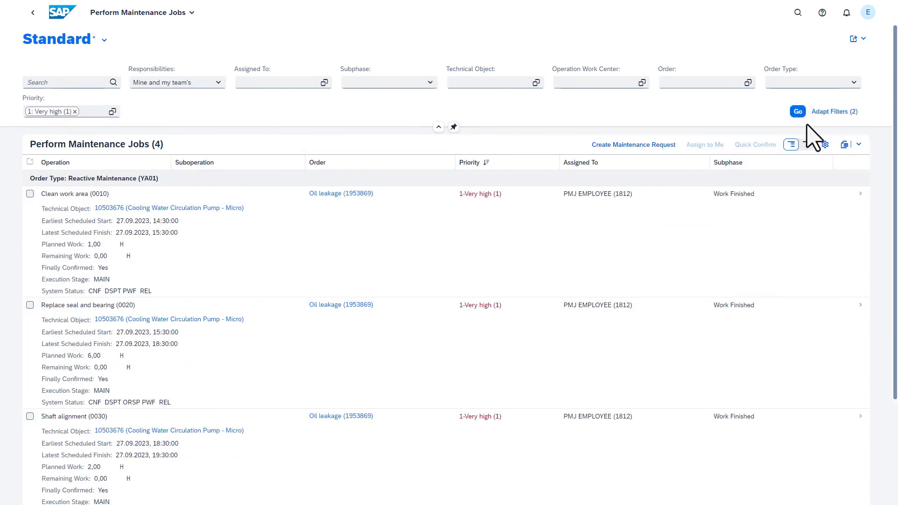
{"action": "left_click", "coordinate": [859, 144]}
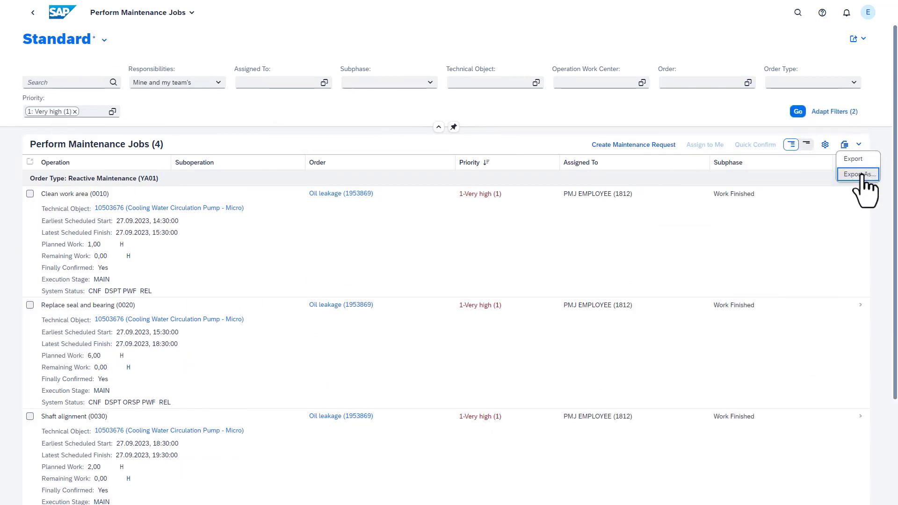
{"action": "left_click", "coordinate": [861, 175]}
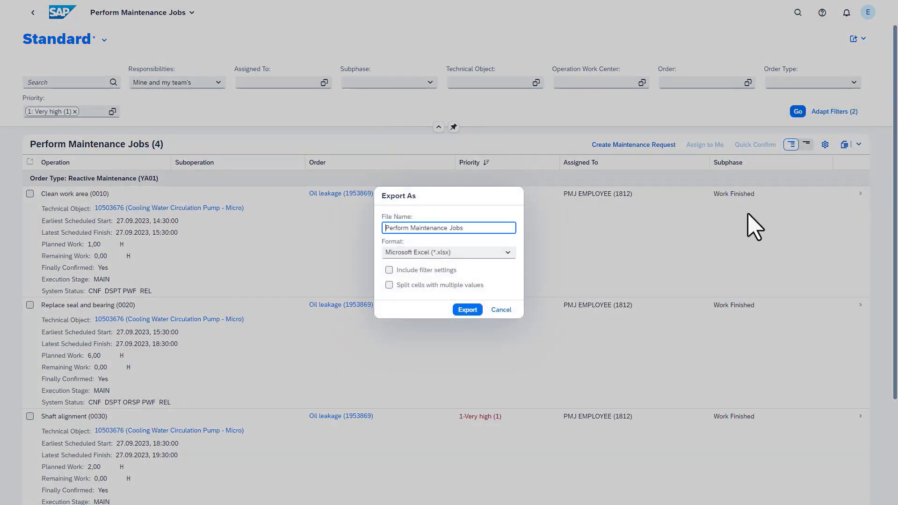
{"action": "left_click", "coordinate": [468, 310]}
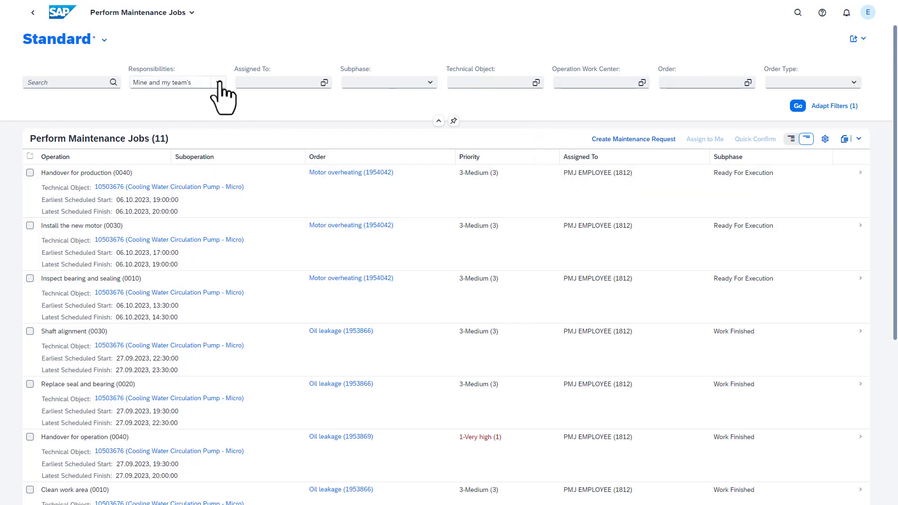
Step: List jobs for 'Mine and to be assigned in my team', then only jobs assigned to me
{"action": "left_click", "coordinate": [219, 83]}
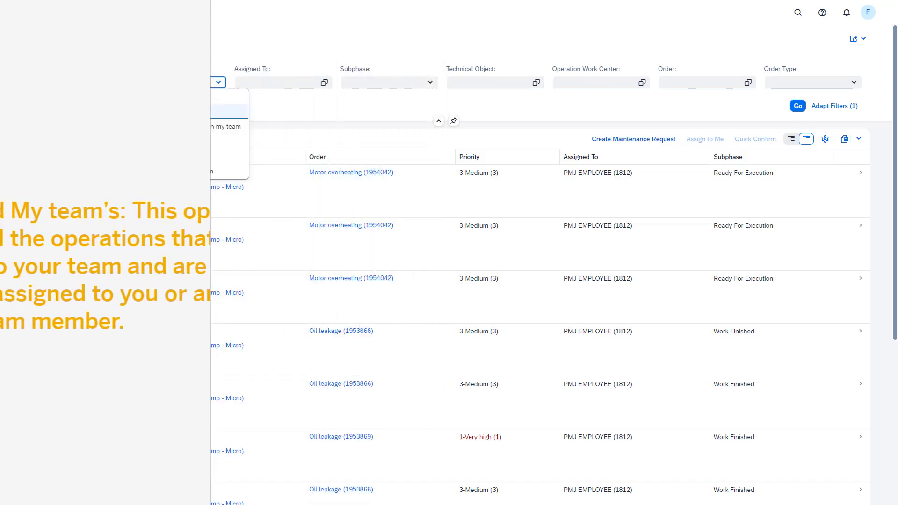
{"action": "left_click", "coordinate": [198, 126]}
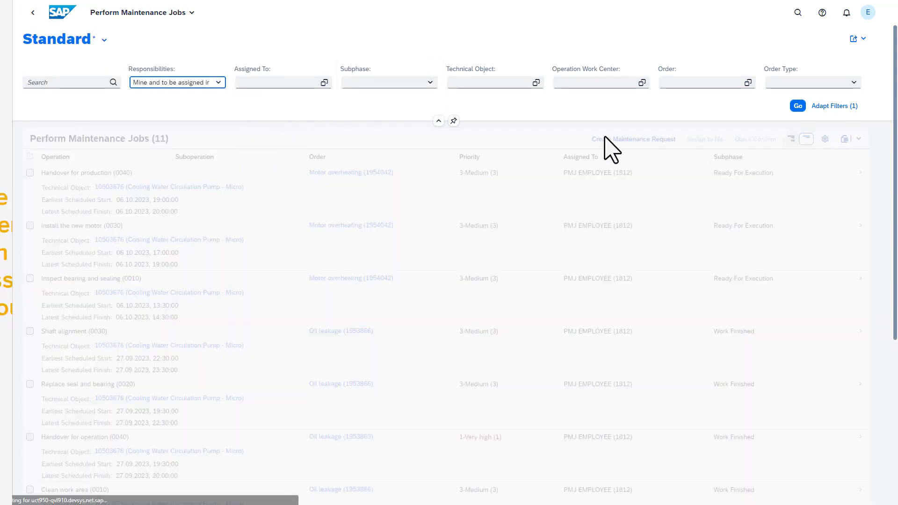
{"action": "left_click", "coordinate": [798, 106]}
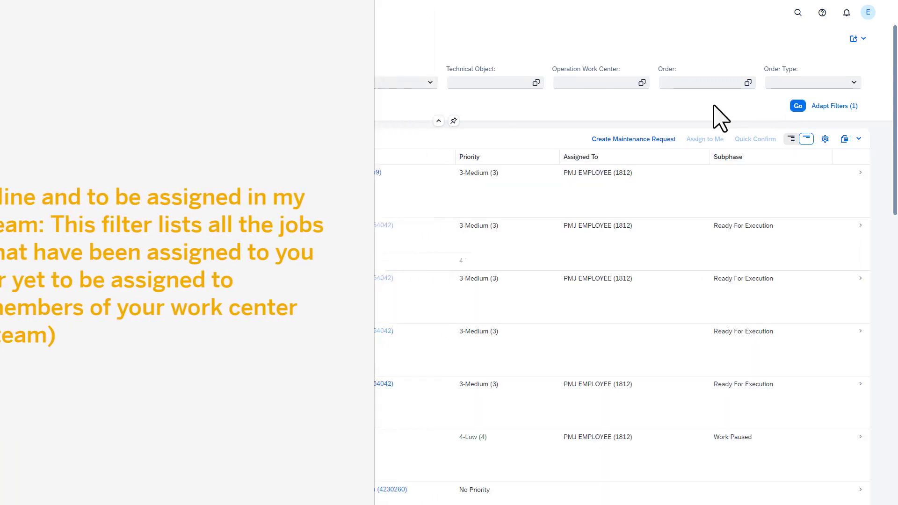
{"action": "left_click", "coordinate": [218, 82]}
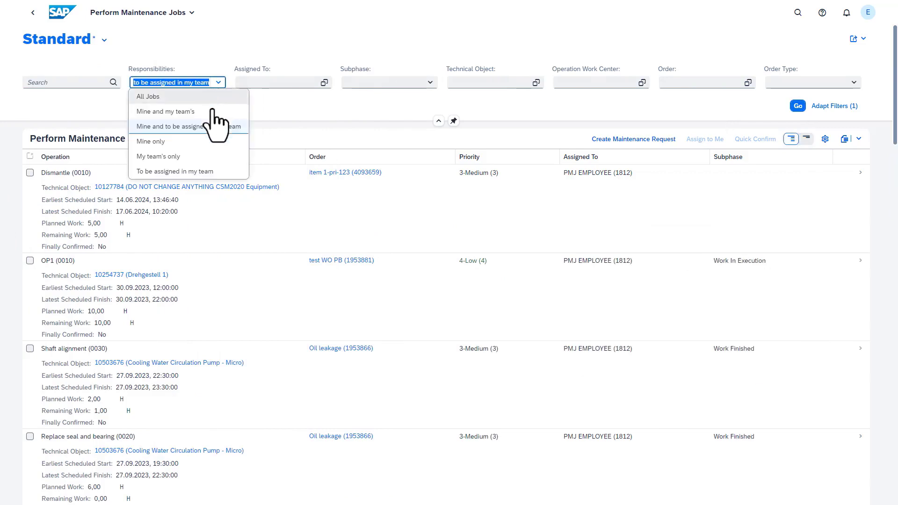
{"action": "left_click", "coordinate": [178, 140]}
{"action": "left_click", "coordinate": [798, 106]}
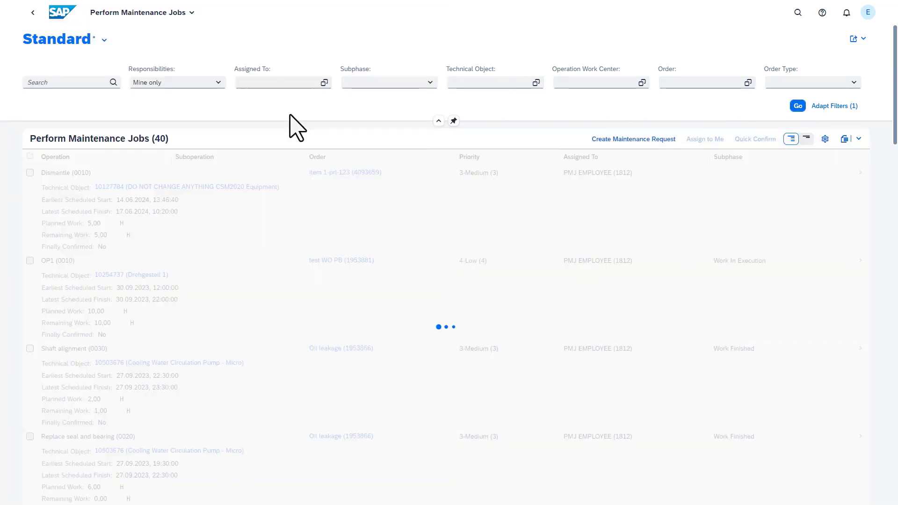
Step: List my team's jobs, then only the six 'To be assigned in my team'
{"action": "left_click", "coordinate": [220, 82]}
{"action": "left_click", "coordinate": [187, 158]}
{"action": "left_click", "coordinate": [798, 105]}
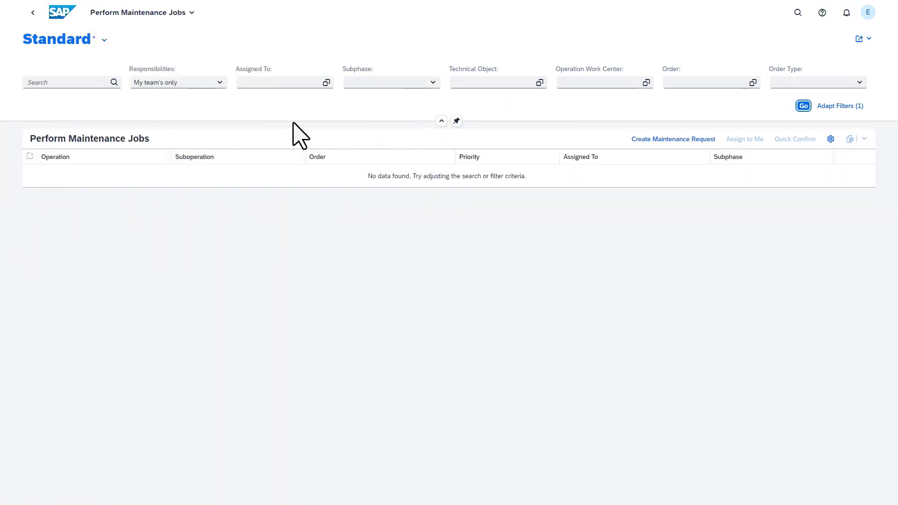
{"action": "left_click", "coordinate": [219, 82]}
{"action": "left_click", "coordinate": [185, 170]}
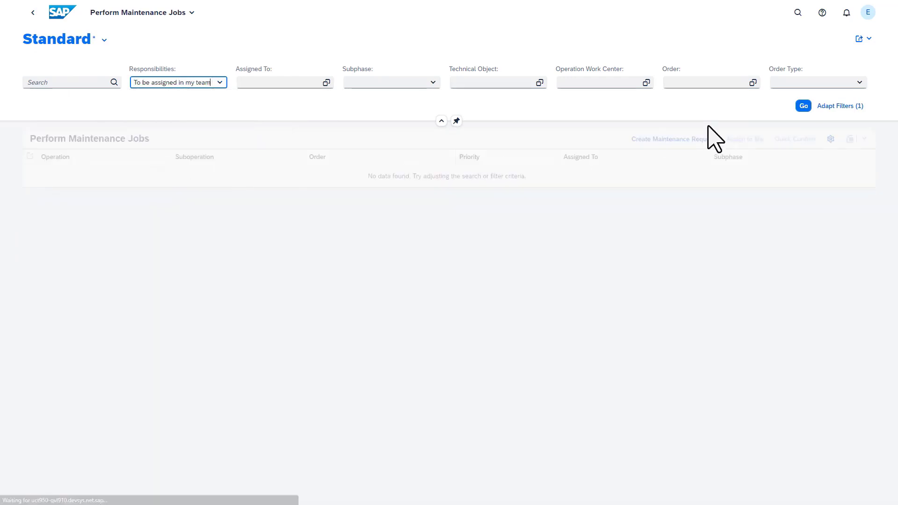
{"action": "left_click", "coordinate": [804, 106]}
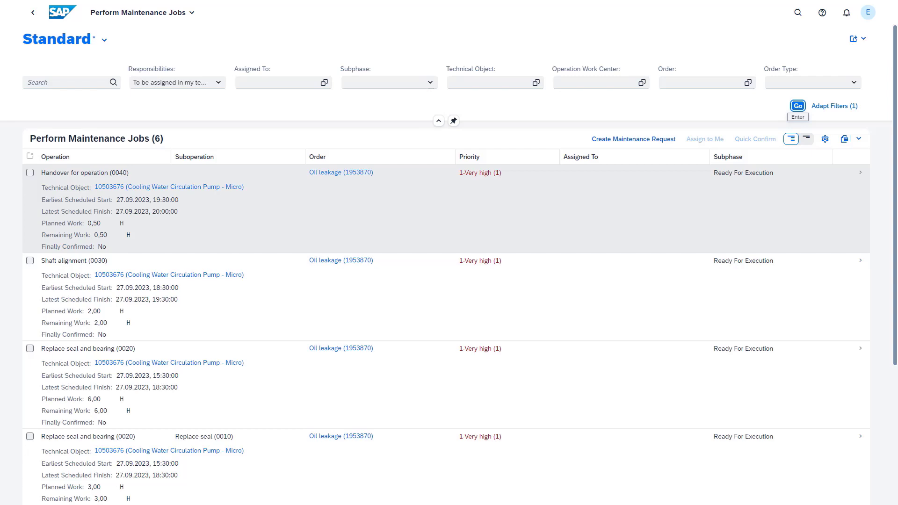
Step: Select all six listed jobs and assign them to myself
{"action": "scroll", "coordinate": [262, 136], "scroll_direction": "down", "scroll_amount": 5}
{"action": "scroll", "coordinate": [220, 164], "scroll_direction": "up", "scroll_amount": 5}
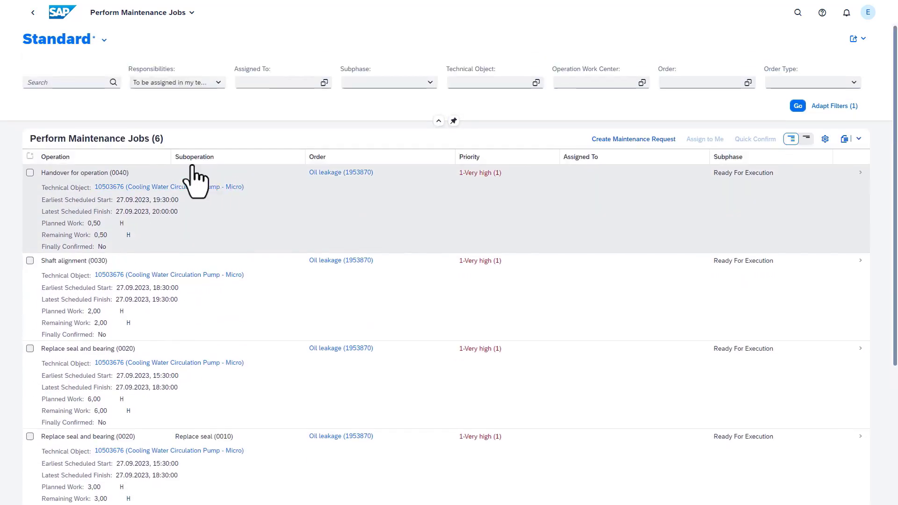
{"action": "left_click", "coordinate": [30, 173]}
{"action": "scroll", "coordinate": [35, 177], "scroll_direction": "down", "scroll_amount": 5}
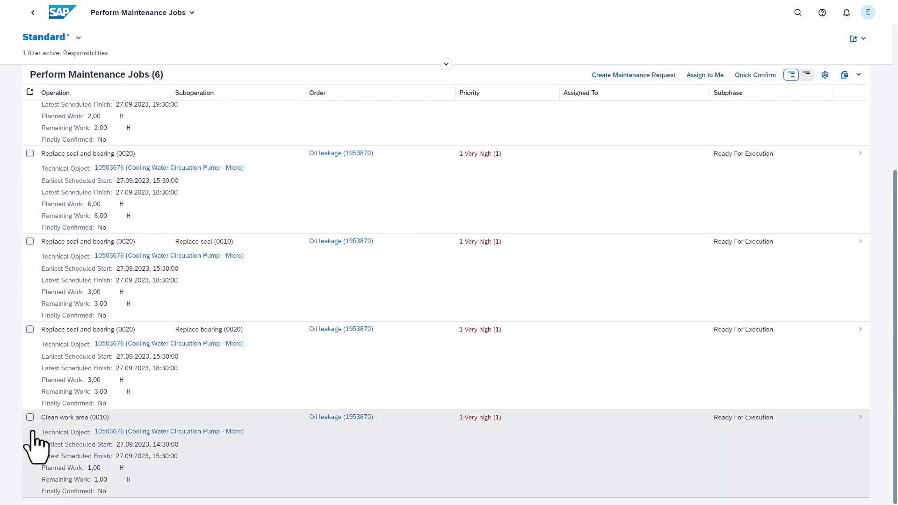
{"action": "left_click", "coordinate": [30, 417], "text": "shift"}
{"action": "scroll", "coordinate": [28, 365], "scroll_direction": "up", "scroll_amount": 5}
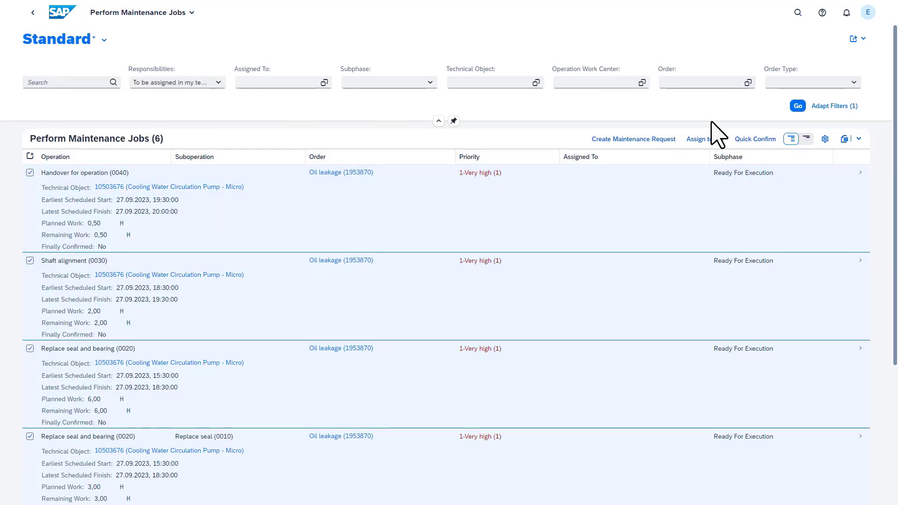
{"action": "left_click", "coordinate": [704, 139]}
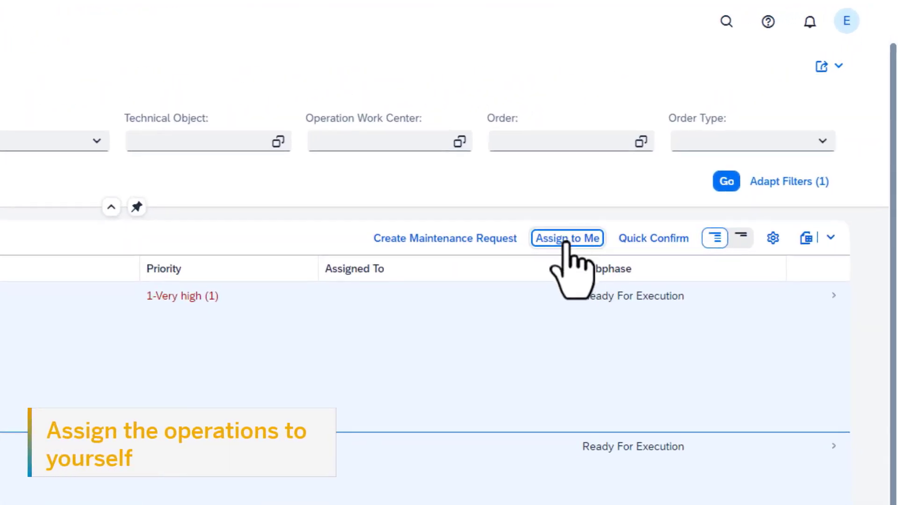
Step: Filter the list to the Oil leakage order with Responsibilities set to All Jobs
{"action": "left_click", "coordinate": [514, 140]}
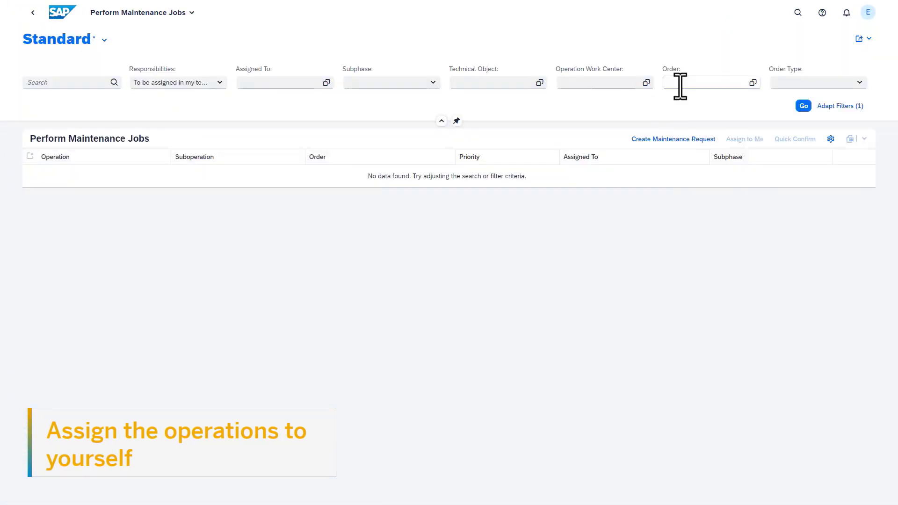
{"action": "left_click", "coordinate": [683, 126]}
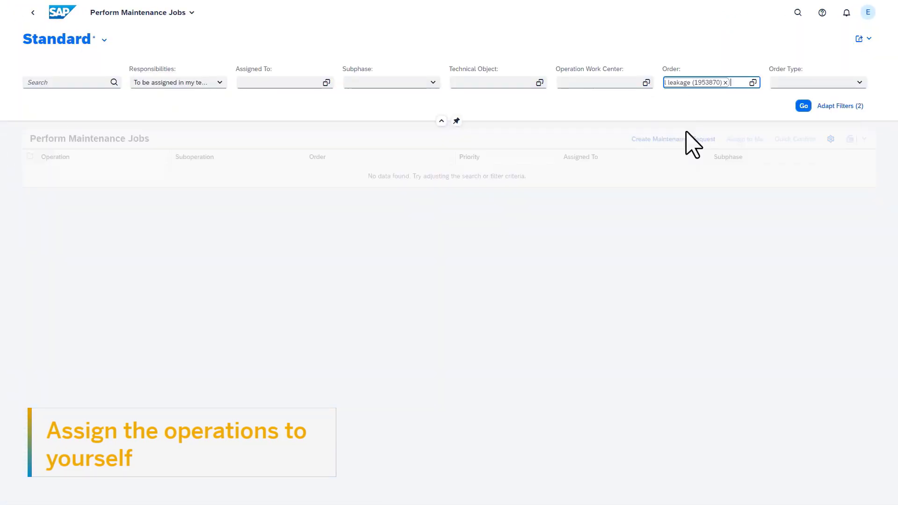
{"action": "left_click", "coordinate": [213, 85]}
{"action": "left_click", "coordinate": [183, 97]}
{"action": "left_click", "coordinate": [803, 105]}
{"action": "scroll", "coordinate": [335, 243], "scroll_direction": "down", "scroll_amount": 2}
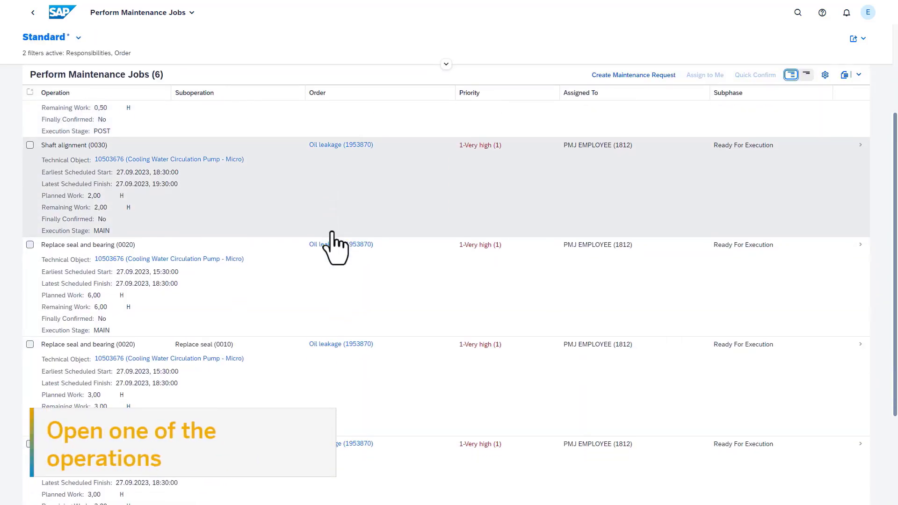
{"action": "left_click", "coordinate": [856, 251]}
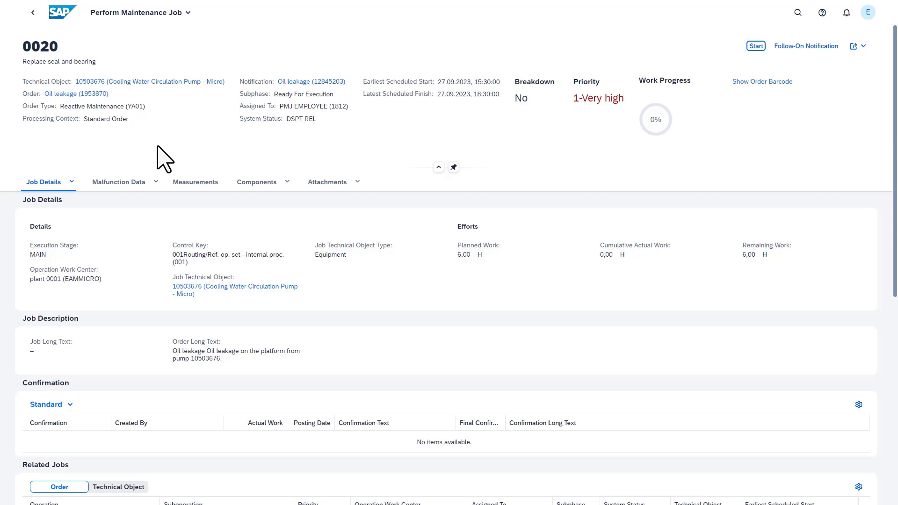
{"action": "left_click", "coordinate": [151, 82]}
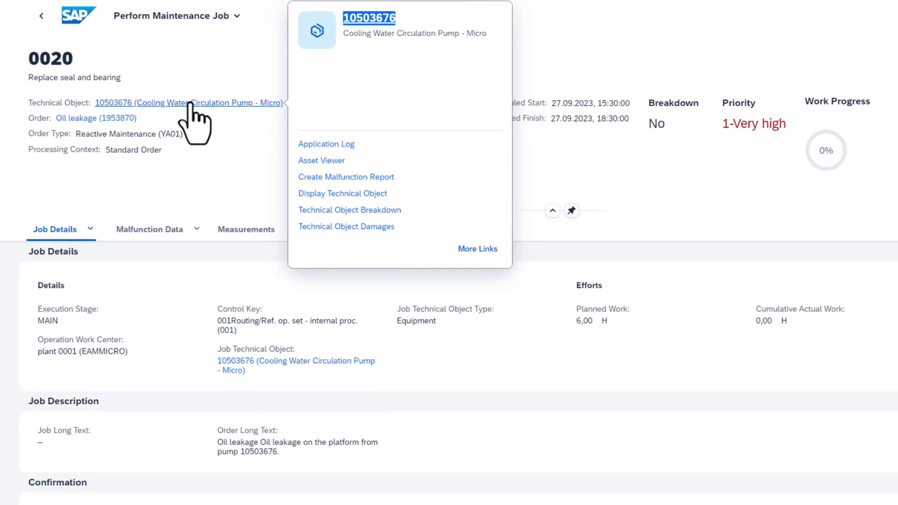
{"action": "triple_click", "coordinate": [192, 103]}
{"action": "triple_click", "coordinate": [120, 120]}
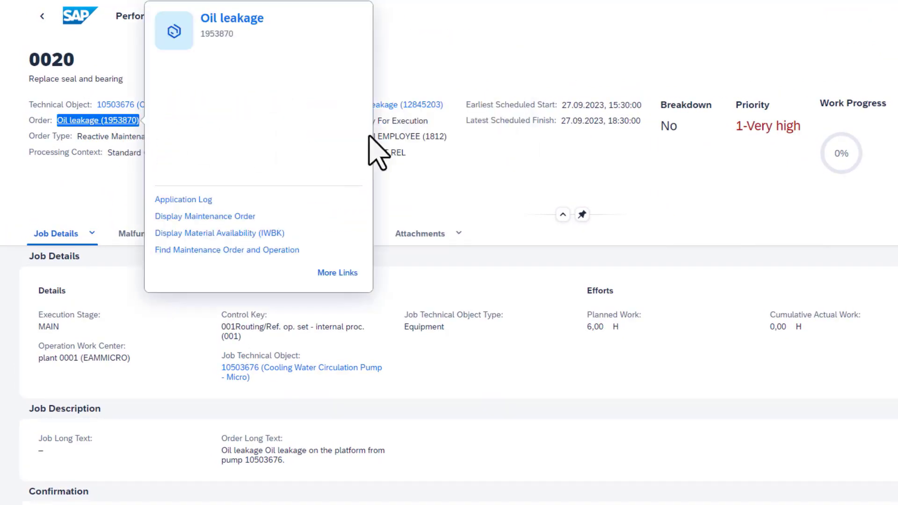
{"action": "triple_click", "coordinate": [412, 109]}
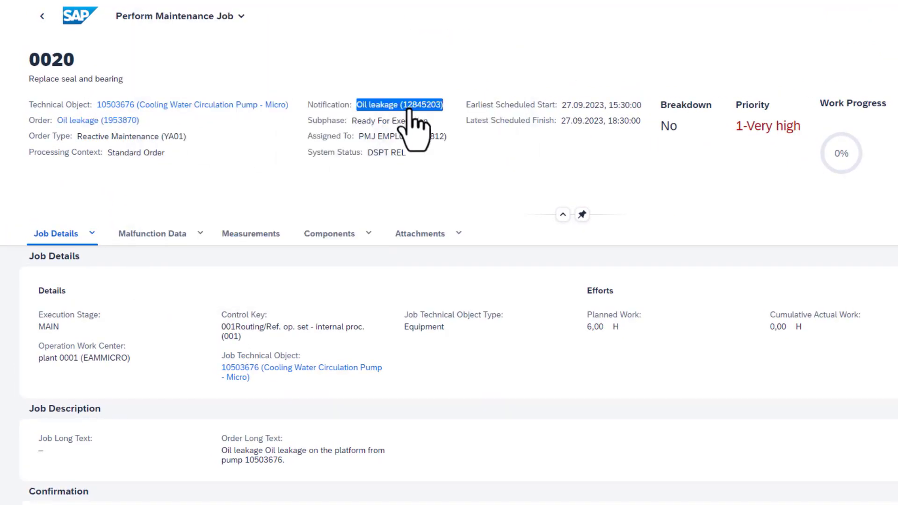
{"action": "left_click", "coordinate": [379, 193]}
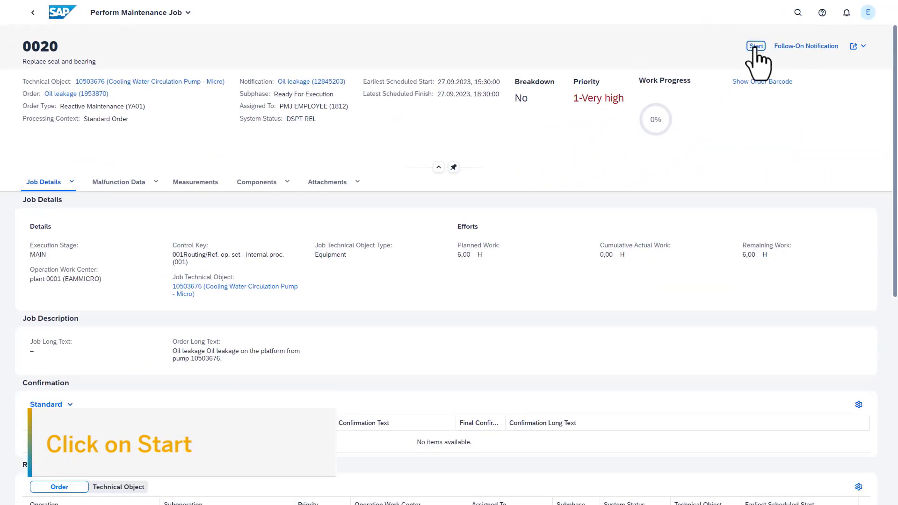
Step: Start and pause work on operation 0020, then bring up the Record Time dialog
{"action": "left_click", "coordinate": [756, 47]}
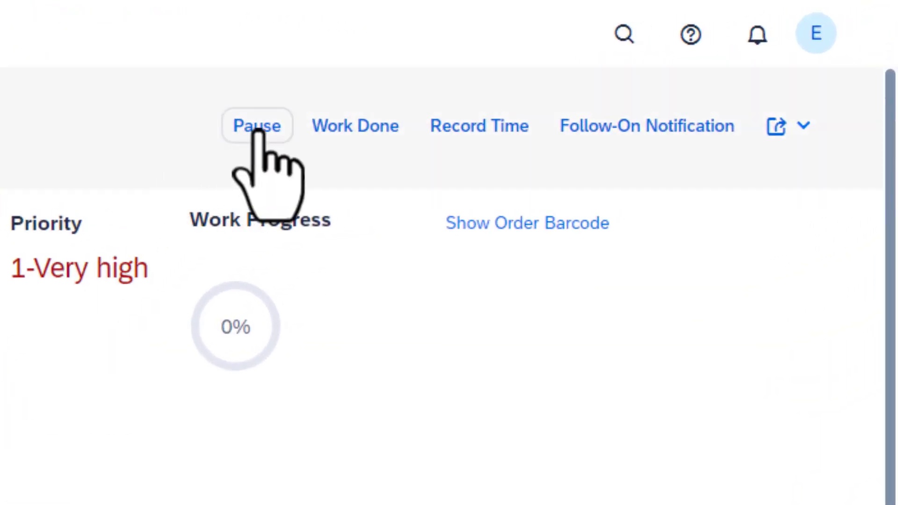
{"action": "left_click", "coordinate": [257, 126]}
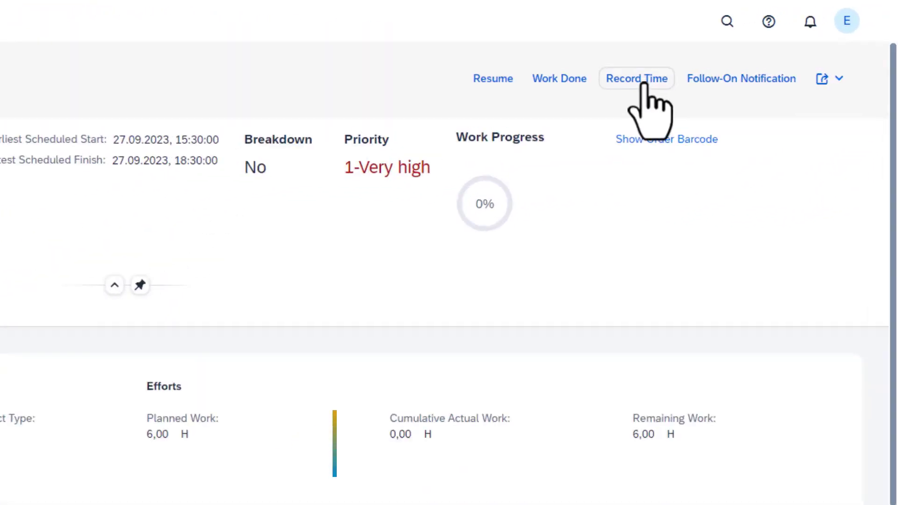
{"action": "left_click", "coordinate": [637, 85]}
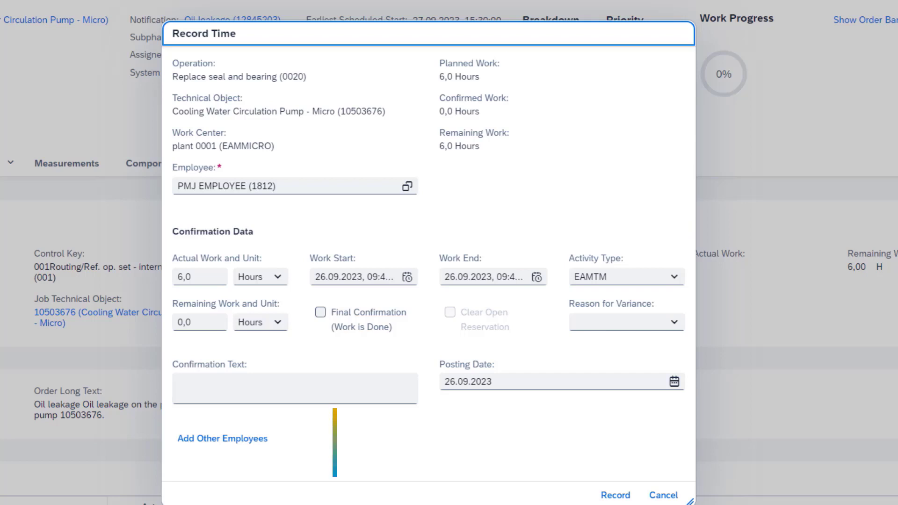
Step: Enter 0,5 hours actual work, keep activity type EAMTM, and note 'confirmed that some parts need to be replaced, waiting for goods issue'
{"action": "left_click", "coordinate": [195, 277]}
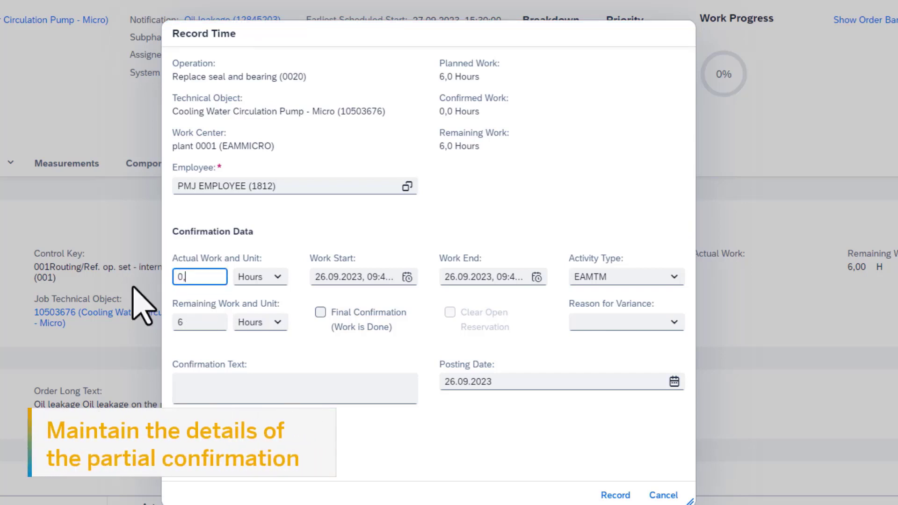
{"action": "type", "text": "0,5"}
{"action": "left_click", "coordinate": [338, 383]}
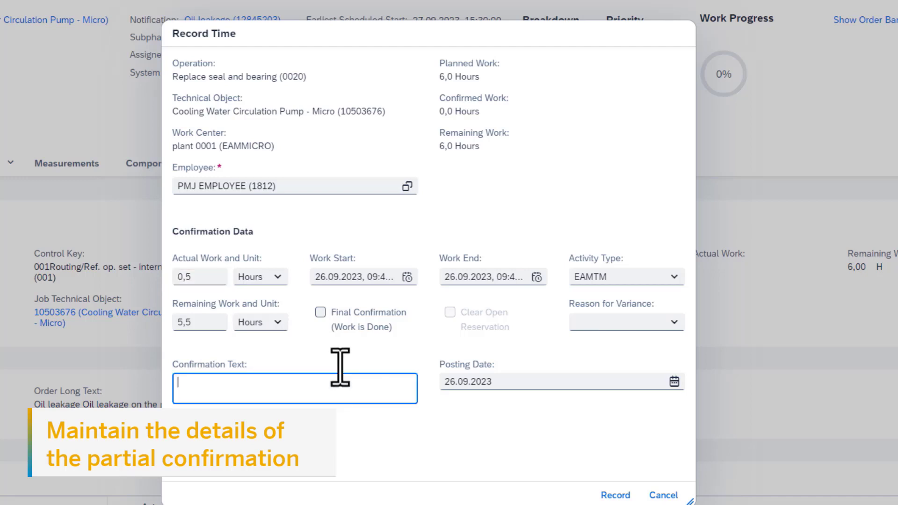
{"action": "left_click", "coordinate": [673, 276]}
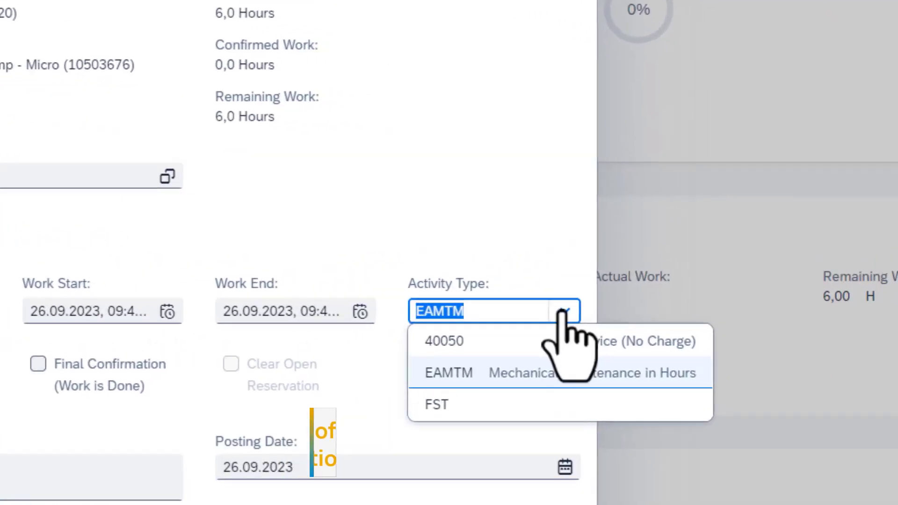
{"action": "left_click", "coordinate": [539, 319]}
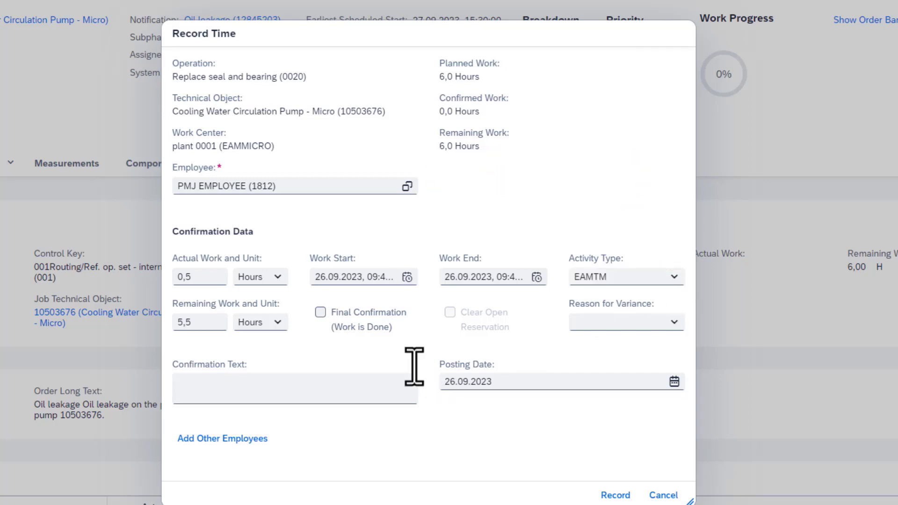
{"action": "left_click", "coordinate": [415, 381]}
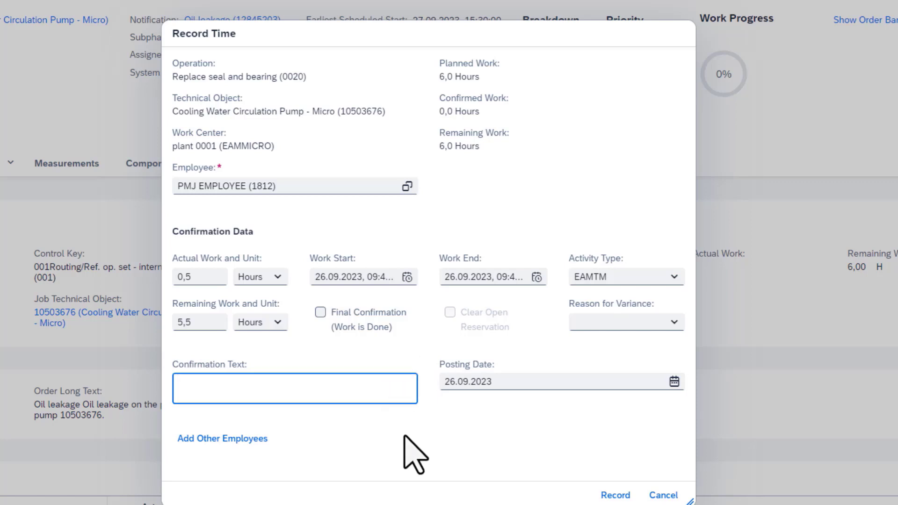
{"action": "type", "text": "confirmed t"}
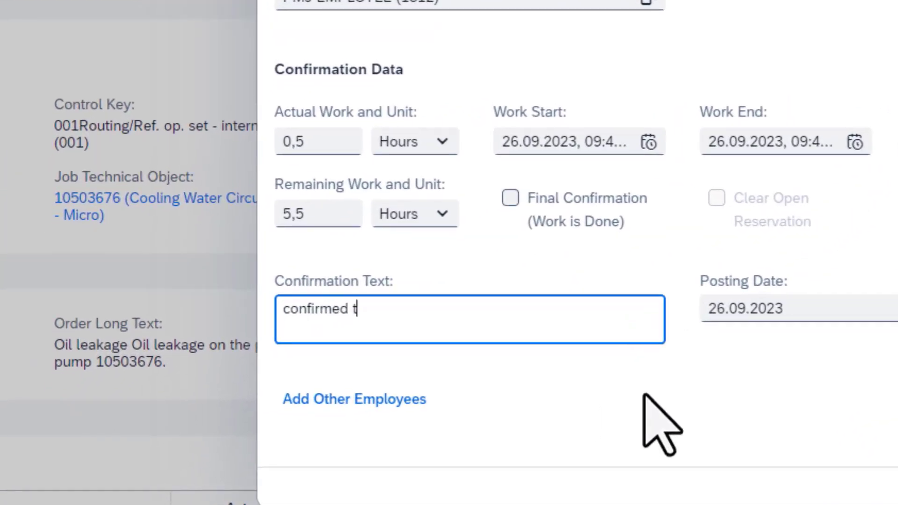
{"action": "type", "text": "hat some parts need to be replaced, waiting for"}
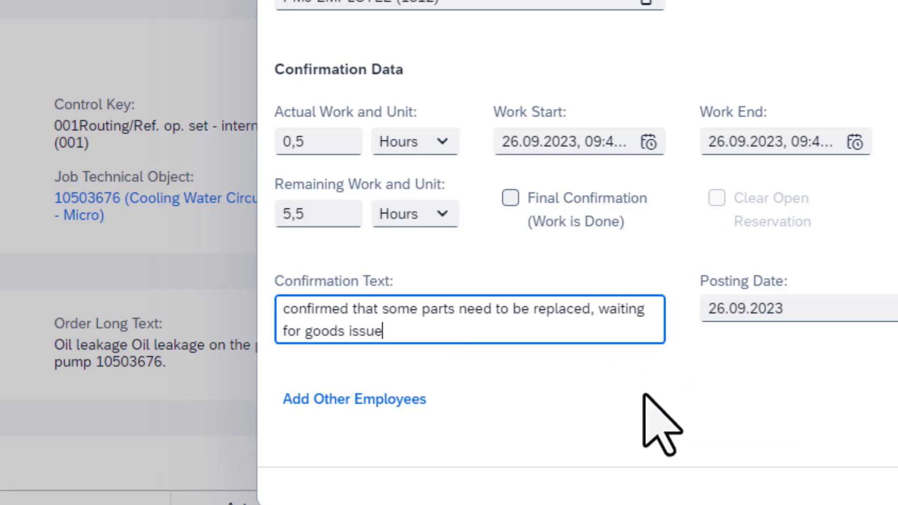
{"action": "type", "text": " goods issue"}
Step: Add a second employee with 0,5 hours actual work and record the confirmation
{"action": "left_click", "coordinate": [653, 425]}
{"action": "left_click", "coordinate": [370, 400]}
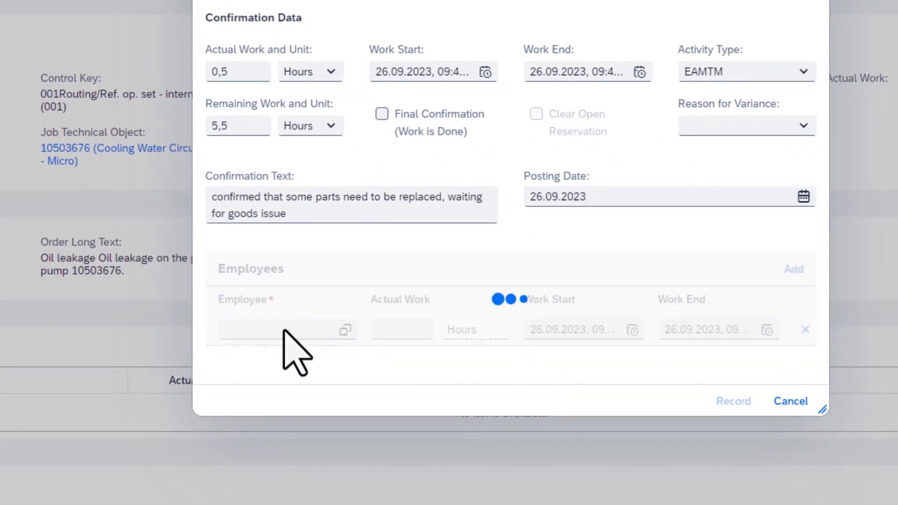
{"action": "left_click", "coordinate": [304, 358]}
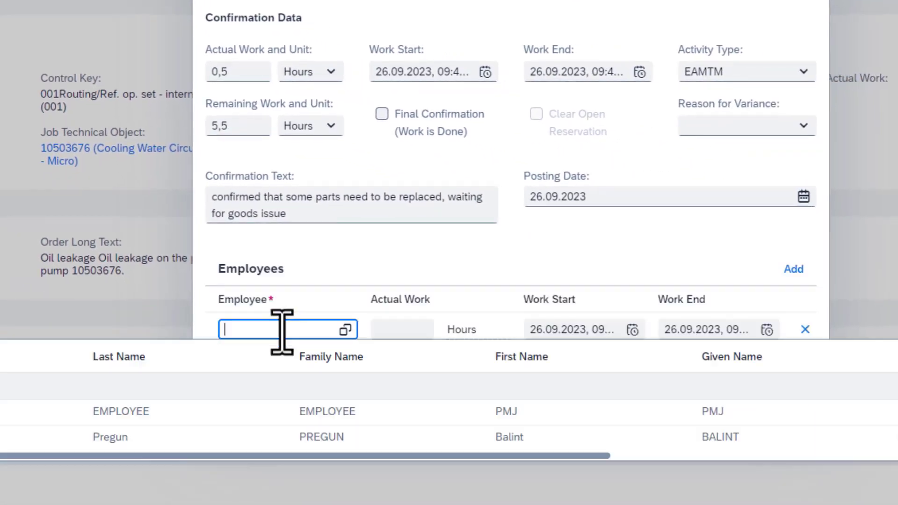
{"action": "type", "text": "1920"}
{"action": "left_click", "coordinate": [318, 409]}
{"action": "left_click", "coordinate": [393, 329]}
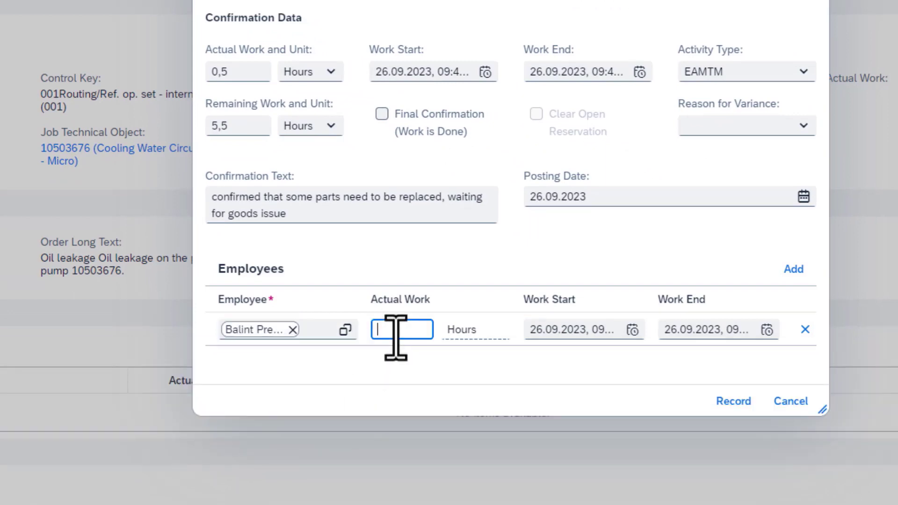
{"action": "type", "text": "0,5"}
{"action": "left_click", "coordinate": [575, 402]}
{"action": "left_click", "coordinate": [735, 402]}
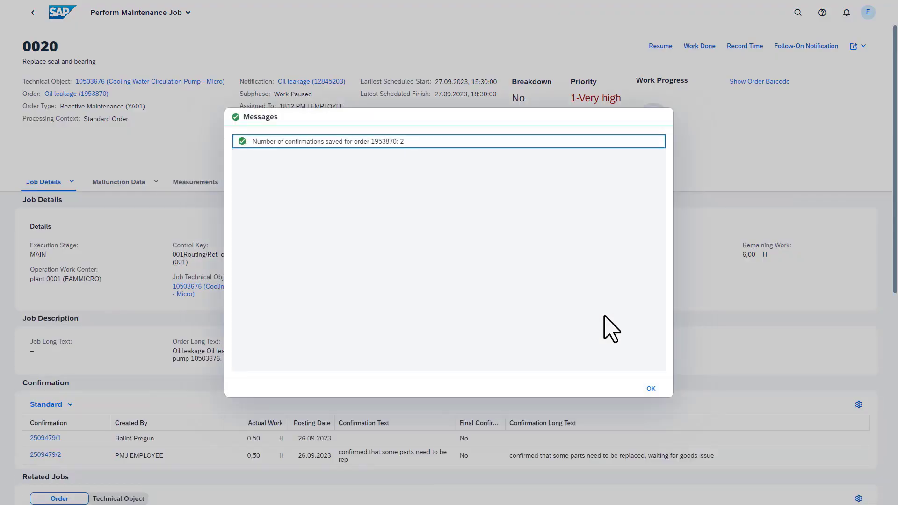
Step: Dismiss the saved message, view Technical Object related jobs, and resume job 0020
{"action": "left_click", "coordinate": [646, 379]}
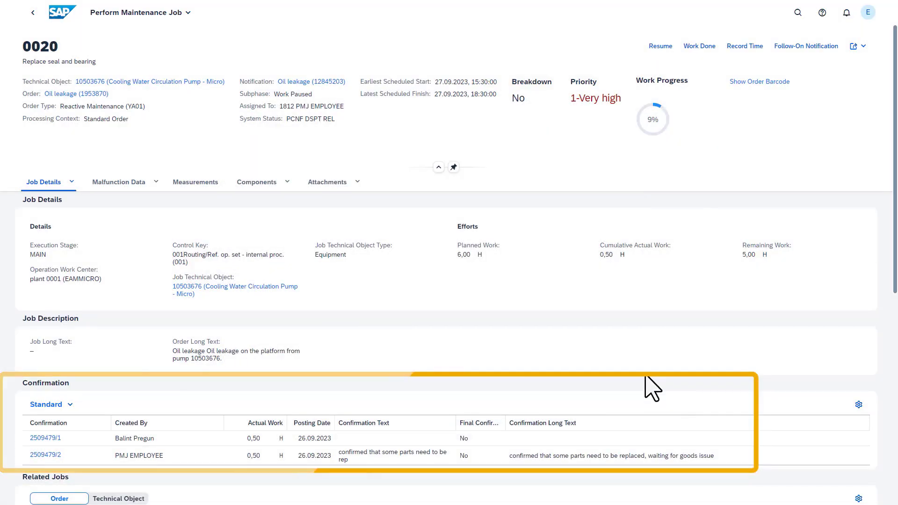
{"action": "scroll", "coordinate": [523, 304], "scroll_direction": "down", "scroll_amount": 3}
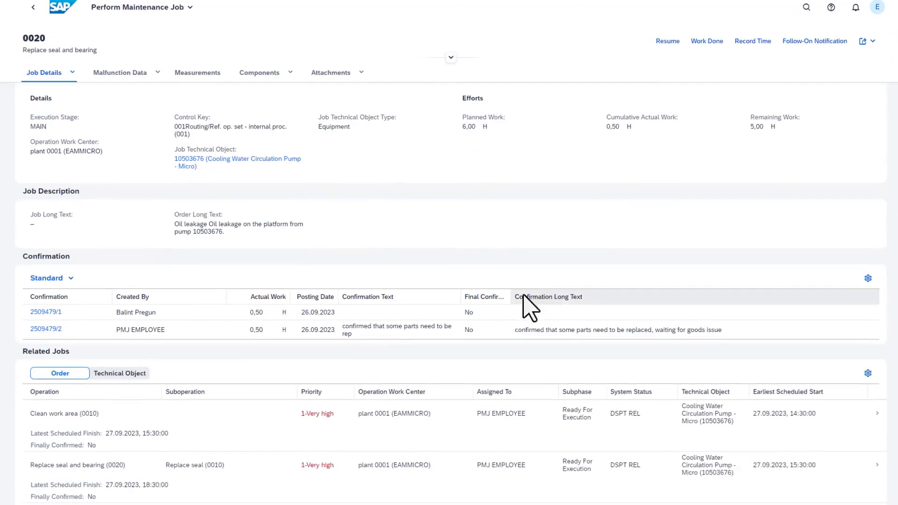
{"action": "scroll", "coordinate": [529, 309], "scroll_direction": "down", "scroll_amount": 4}
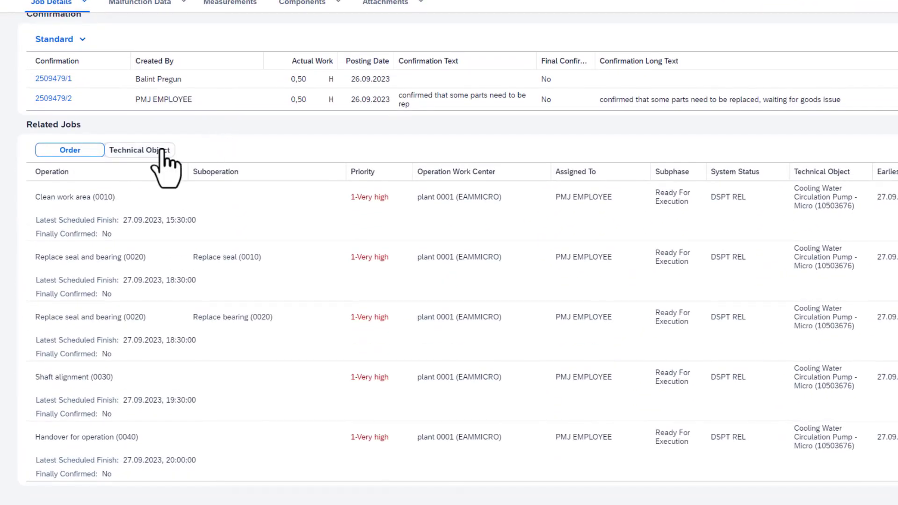
{"action": "left_click", "coordinate": [160, 150]}
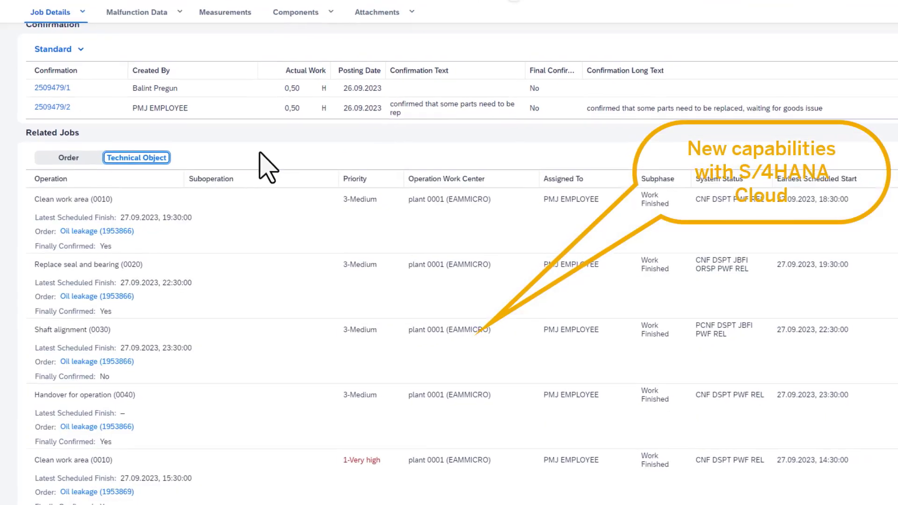
{"action": "left_click", "coordinate": [50, 11]}
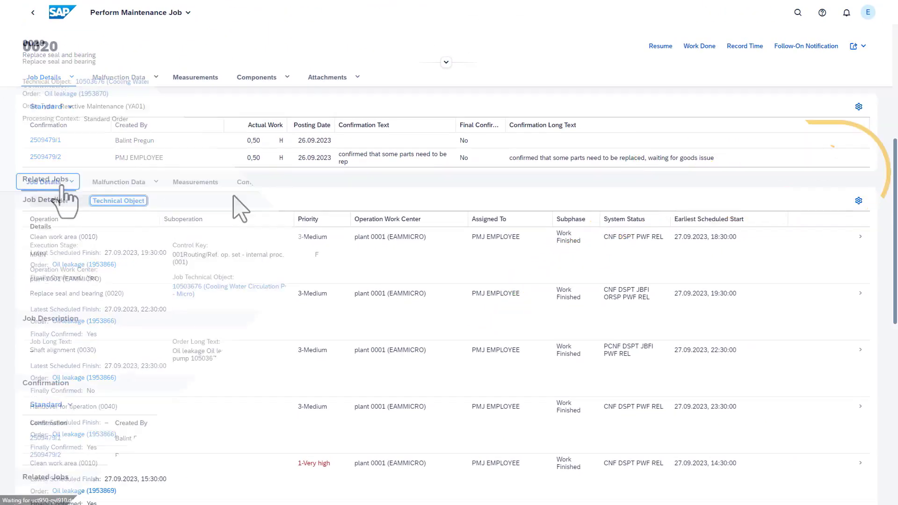
{"action": "left_click", "coordinate": [660, 46]}
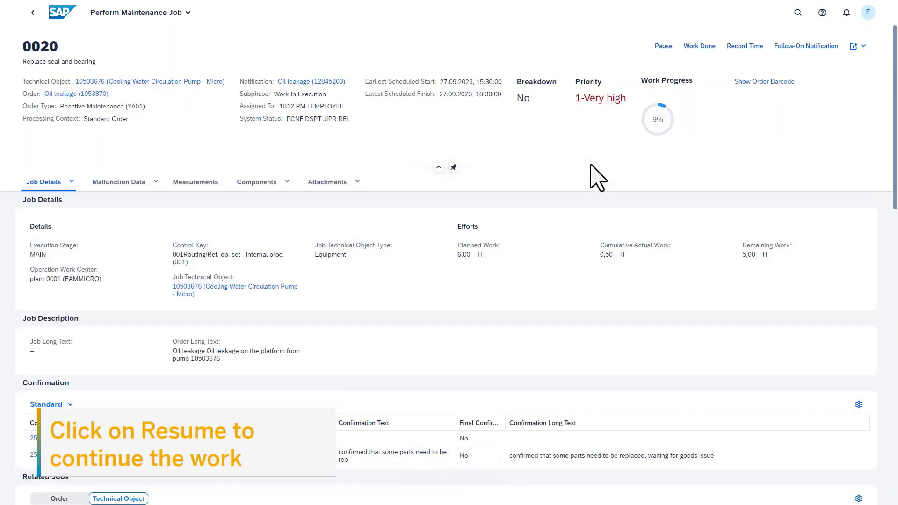
Step: Post a goods issue for the Bearing with description 'bearing needs to be replaced'
{"action": "left_click", "coordinate": [256, 182]}
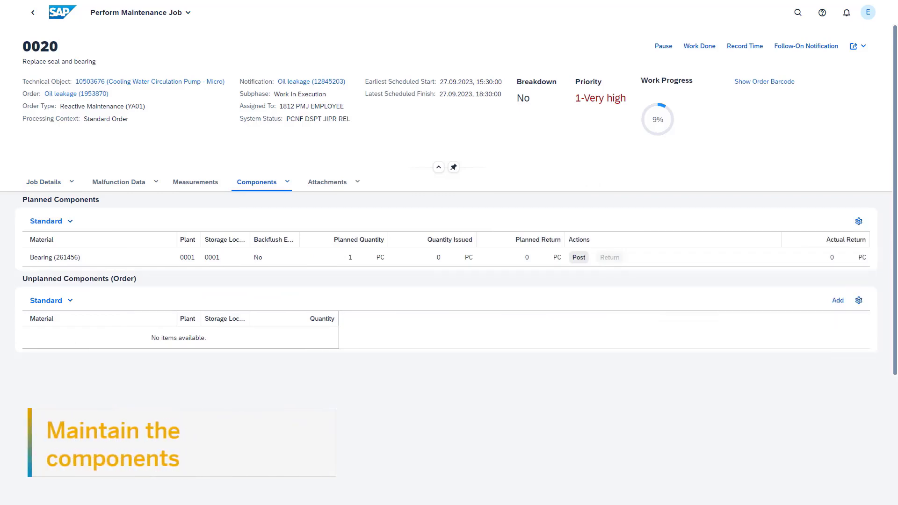
{"action": "left_click", "coordinate": [579, 258]}
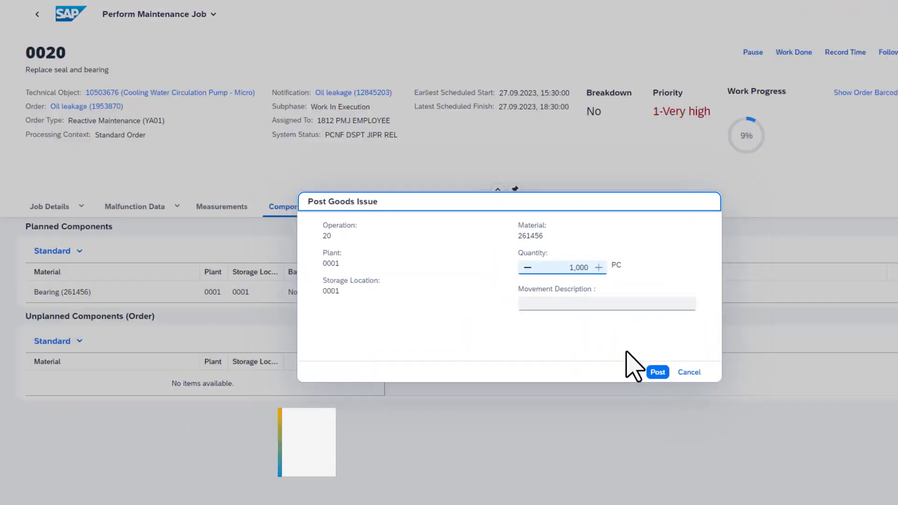
{"action": "left_click", "coordinate": [605, 308]}
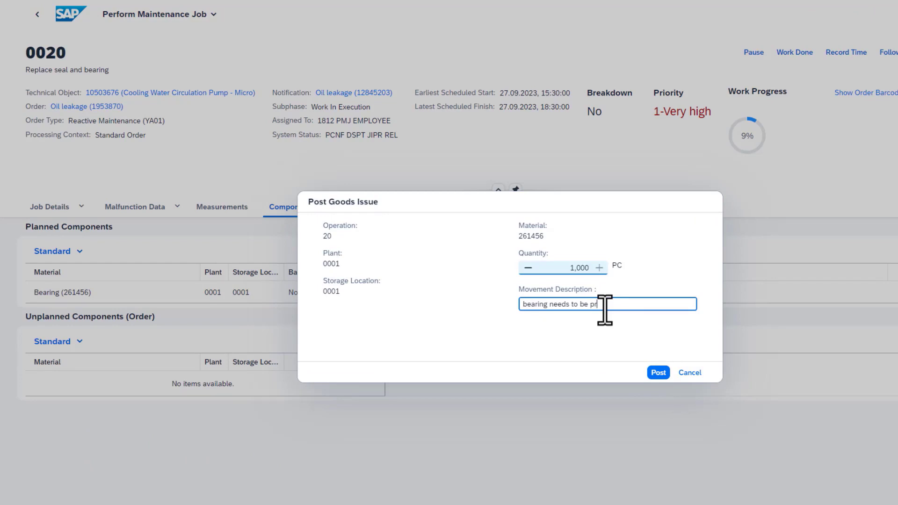
{"action": "type", "text": "bearing needs to be replaced"}
{"action": "left_click", "coordinate": [658, 373]}
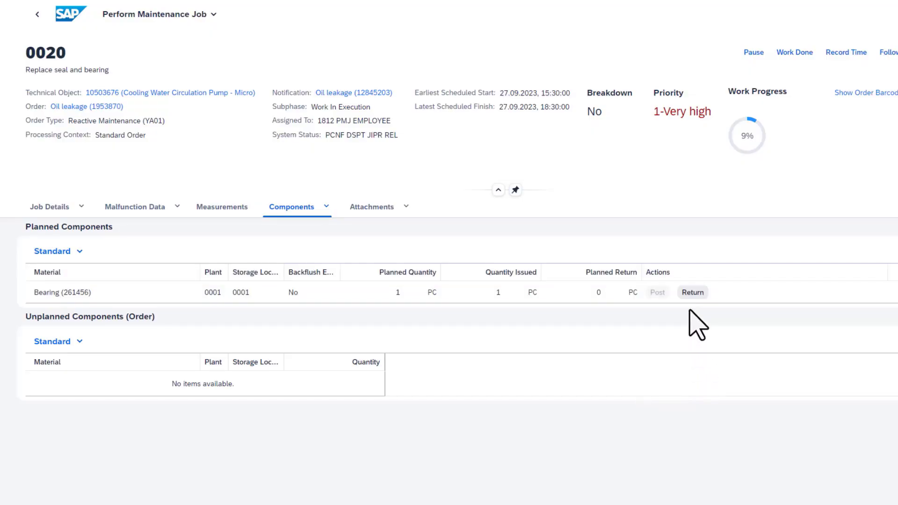
Step: Post a goods return of 1 PC for the Bearing (261456)
{"action": "left_click", "coordinate": [693, 292]}
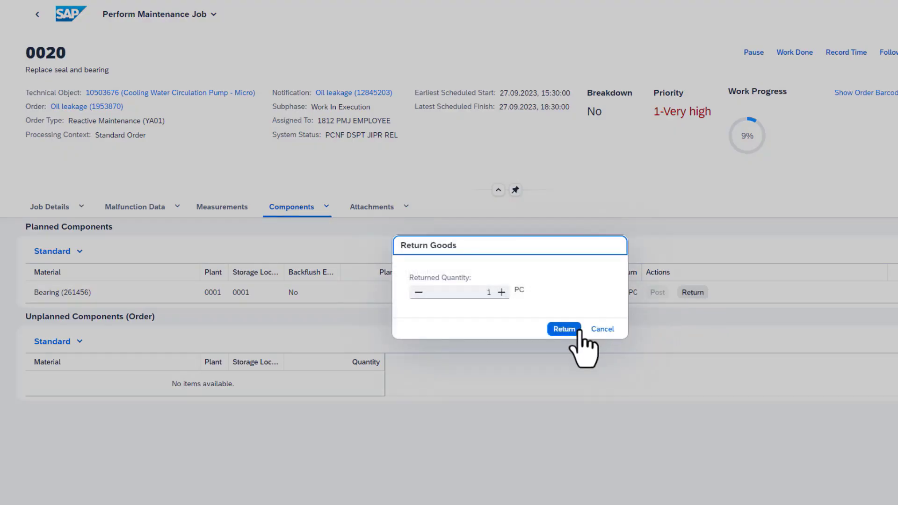
{"action": "left_click", "coordinate": [565, 329]}
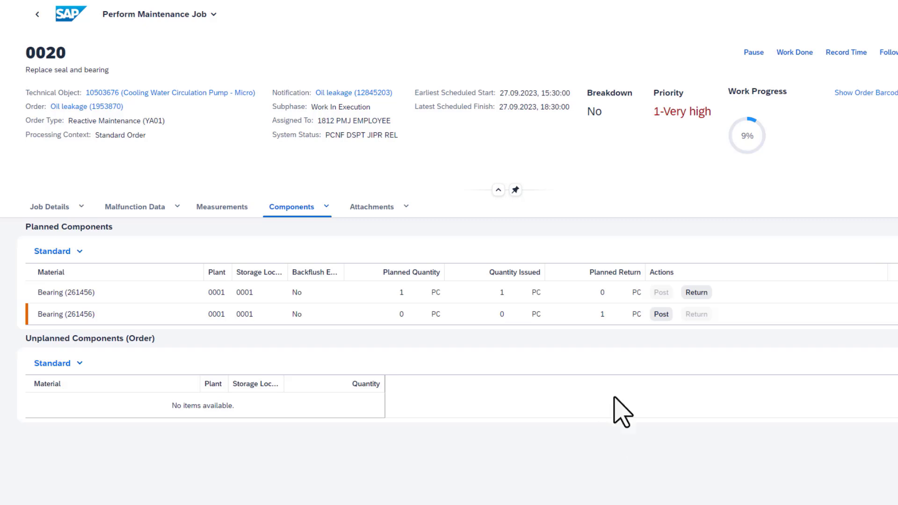
{"action": "left_click", "coordinate": [661, 314]}
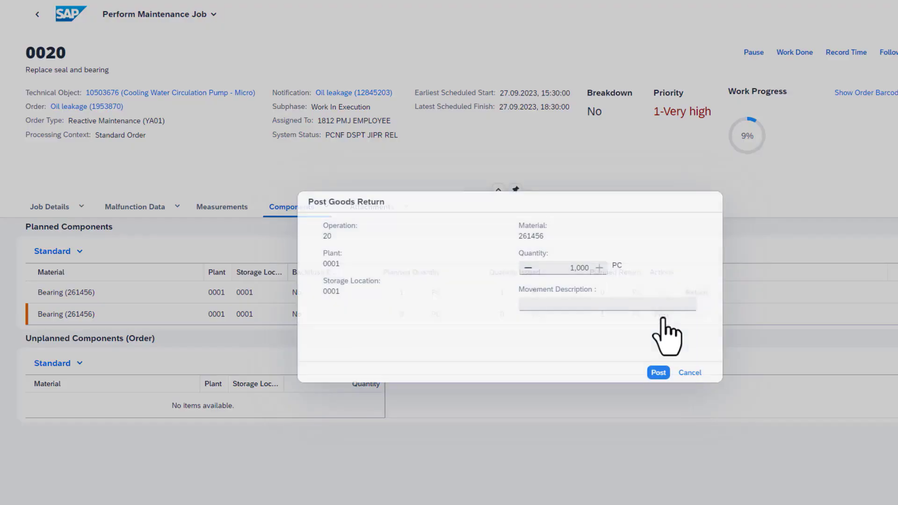
{"action": "left_click", "coordinate": [658, 372]}
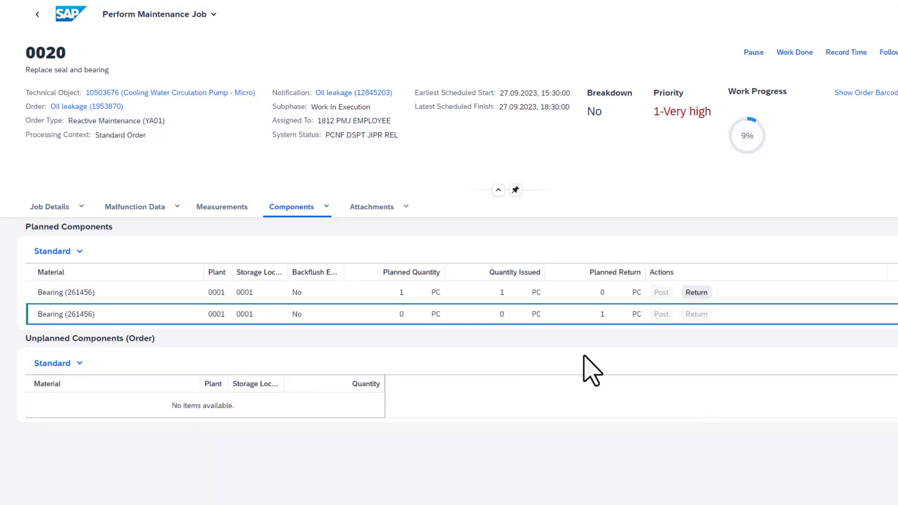
Step: Add Seal (261269) from the Bill of Material as unplanned component and post 1 PC issue
{"action": "left_click", "coordinate": [591, 370]}
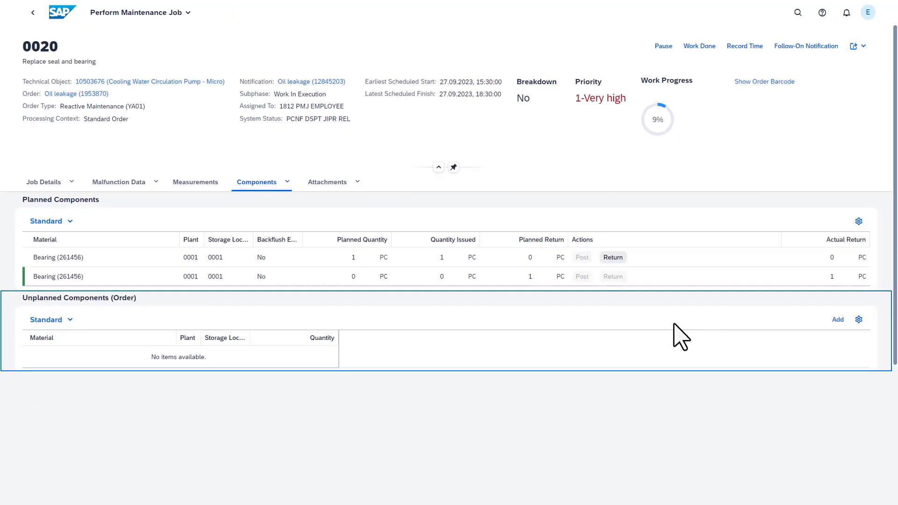
{"action": "left_click", "coordinate": [838, 320]}
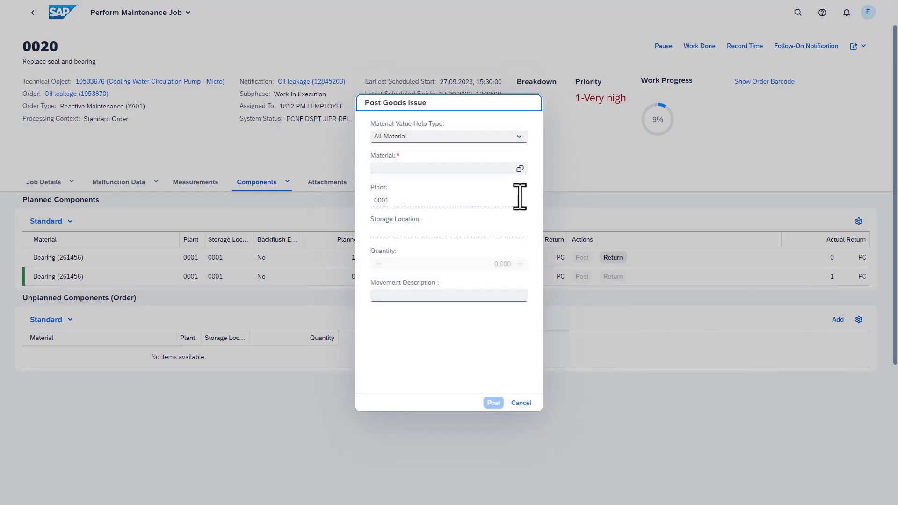
{"action": "left_click", "coordinate": [519, 137]}
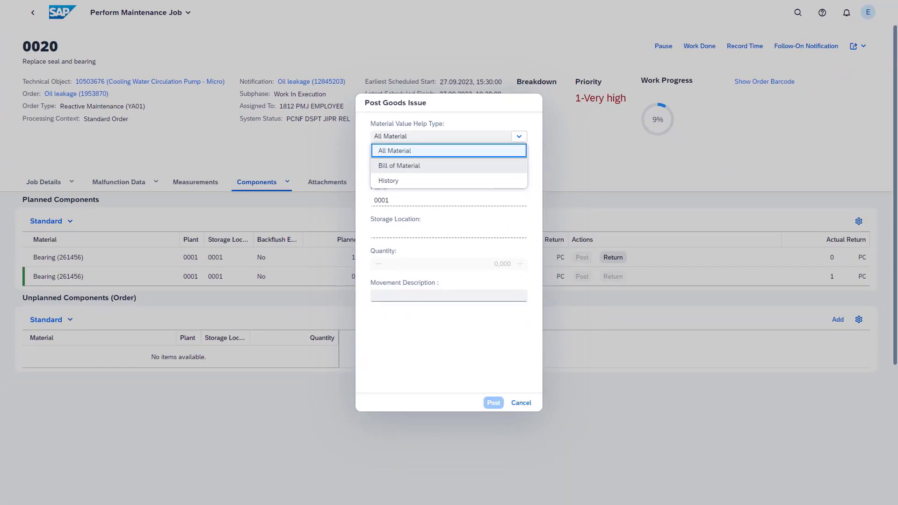
{"action": "left_click", "coordinate": [498, 166]}
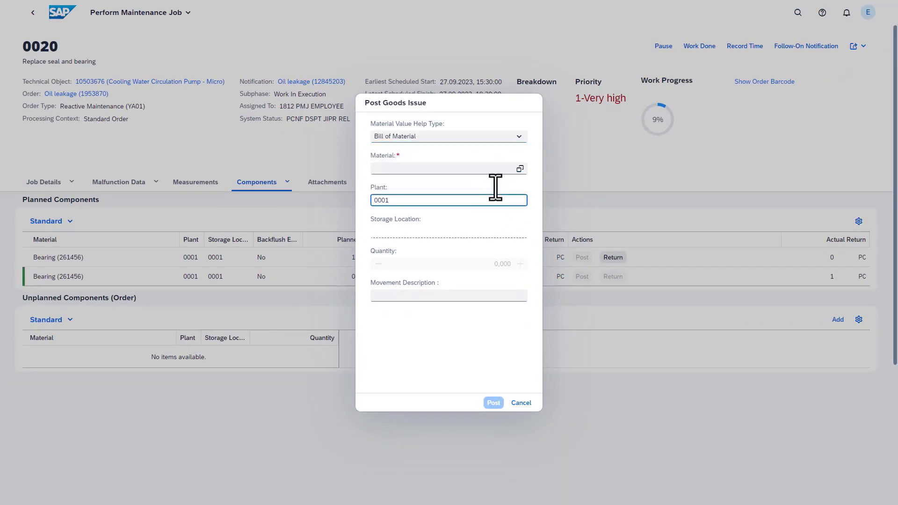
{"action": "left_click", "coordinate": [518, 169]}
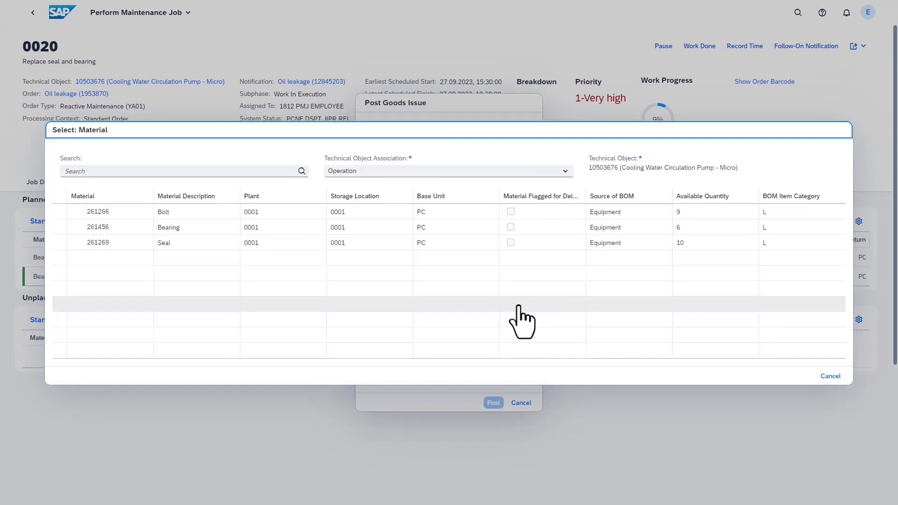
{"action": "left_click", "coordinate": [200, 249]}
{"action": "left_click", "coordinate": [441, 264]}
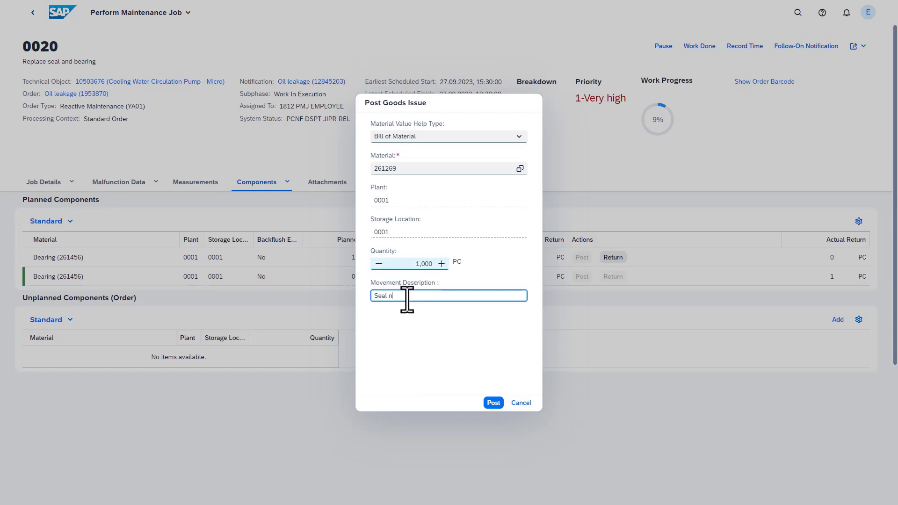
{"action": "left_click", "coordinate": [494, 403]}
{"action": "left_click", "coordinate": [533, 275]}
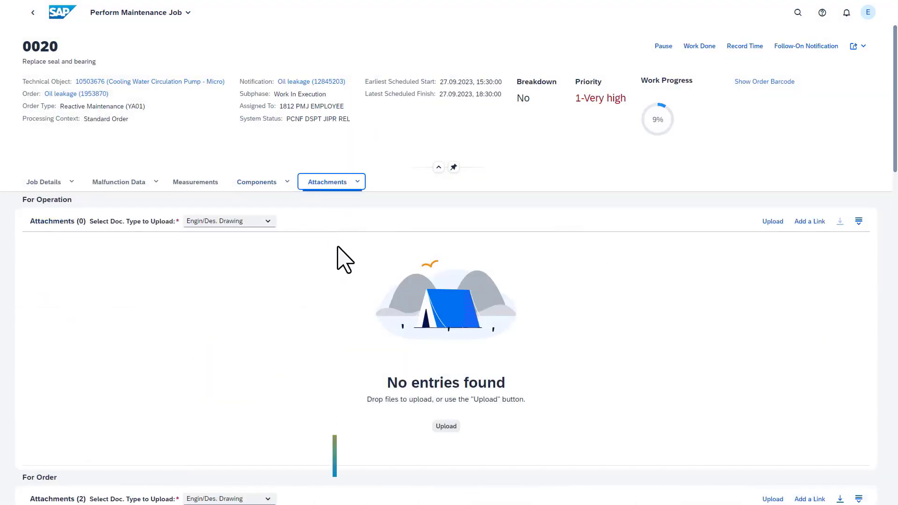
Step: Upload pump_order.jpg to the notification's attachments with document type Demo Document
{"action": "scroll", "coordinate": [328, 270], "scroll_direction": "down", "scroll_amount": 5}
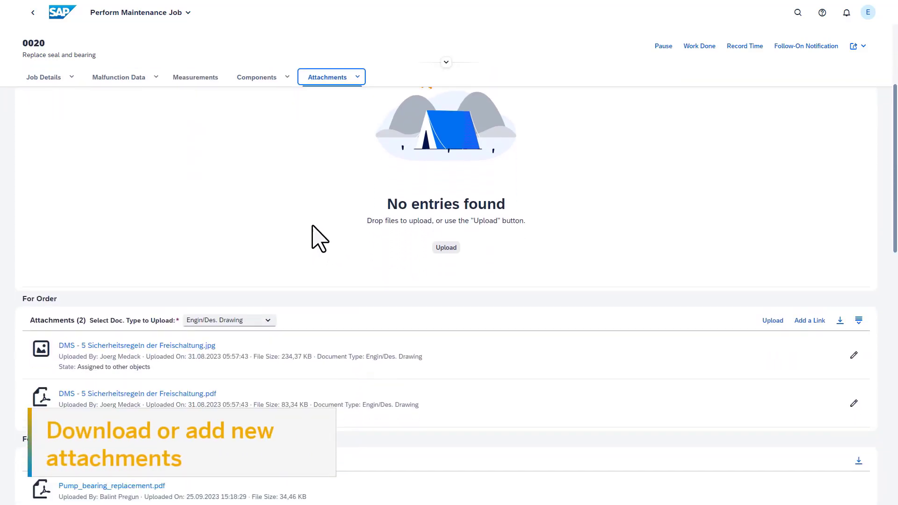
{"action": "scroll", "coordinate": [312, 224], "scroll_direction": "down", "scroll_amount": 1}
{"action": "scroll", "coordinate": [319, 199], "scroll_direction": "down", "scroll_amount": 2}
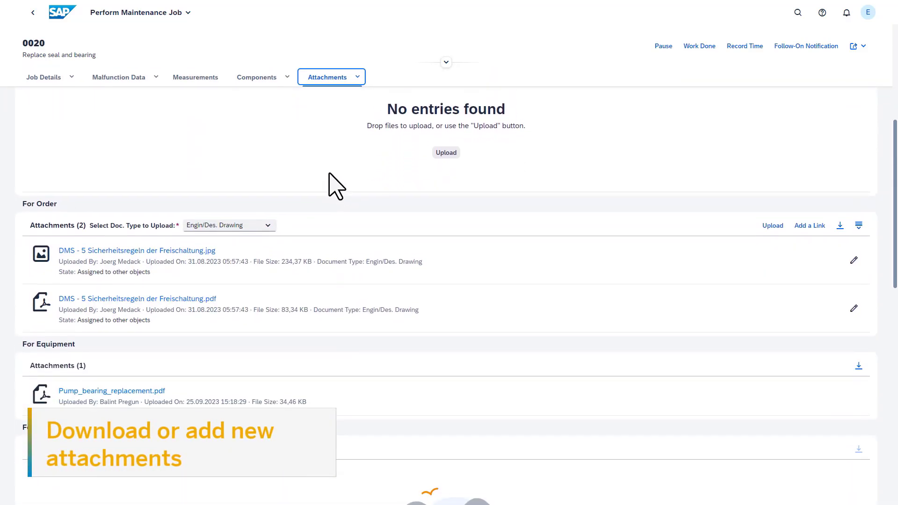
{"action": "scroll", "coordinate": [329, 173], "scroll_direction": "down", "scroll_amount": 3}
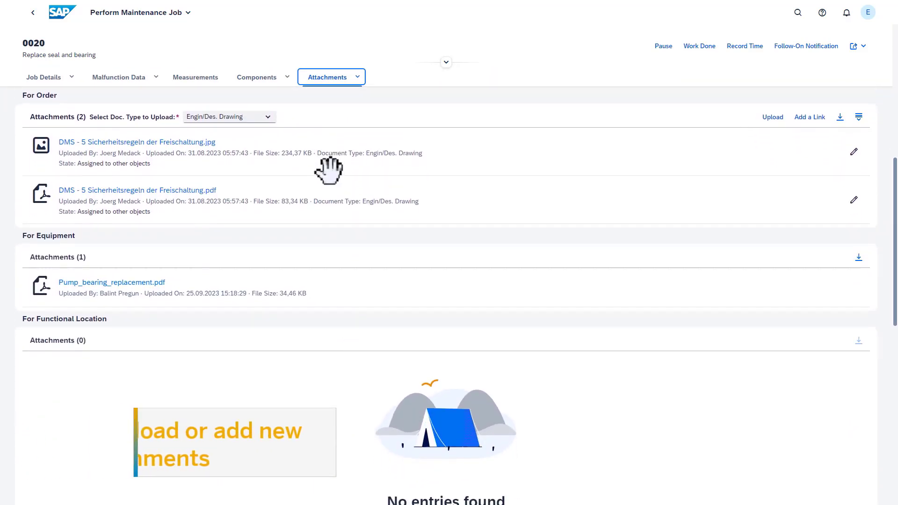
{"action": "scroll", "coordinate": [328, 174], "scroll_direction": "down", "scroll_amount": 3}
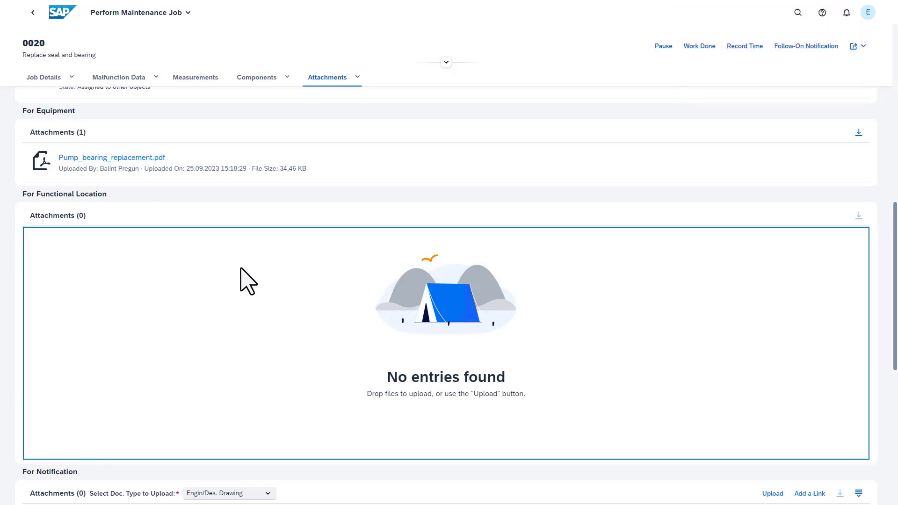
{"action": "scroll", "coordinate": [252, 269], "scroll_direction": "down", "scroll_amount": 5}
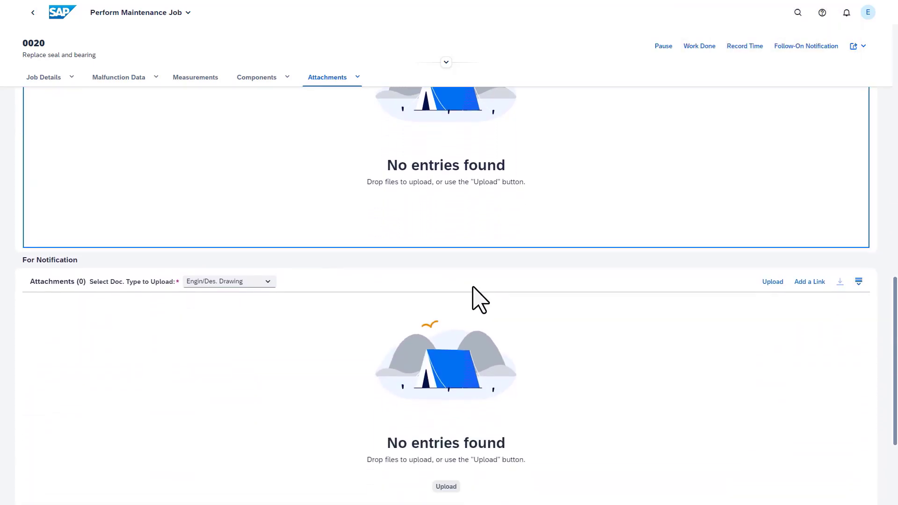
{"action": "left_click", "coordinate": [262, 280]}
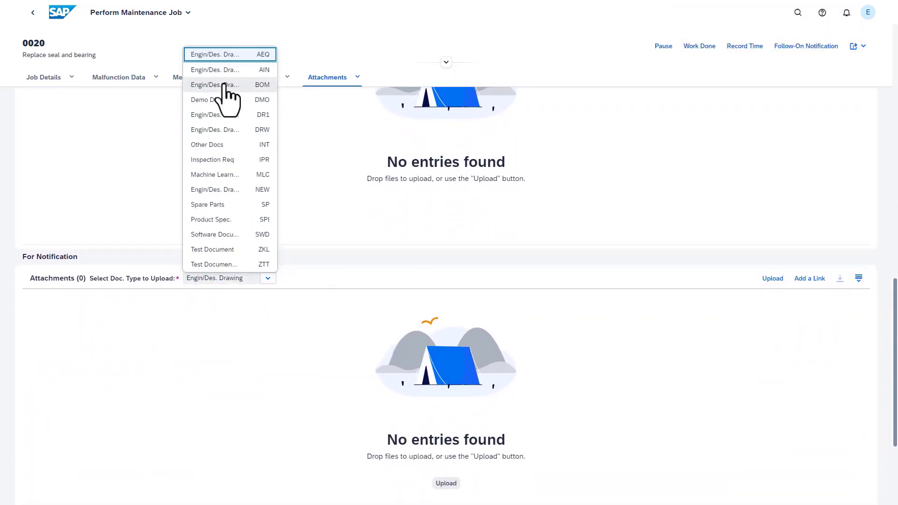
{"action": "left_click", "coordinate": [223, 99]}
{"action": "left_click", "coordinate": [773, 279]}
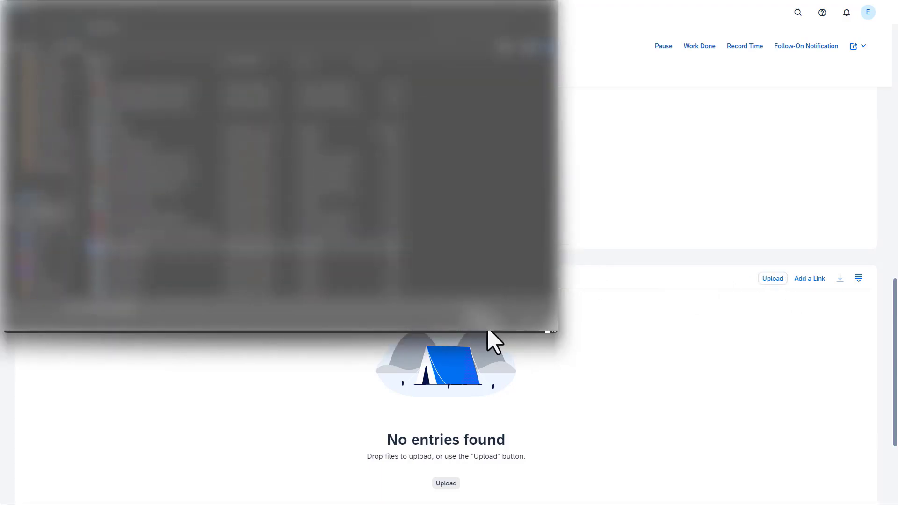
{"action": "double_click", "coordinate": [132, 248]}
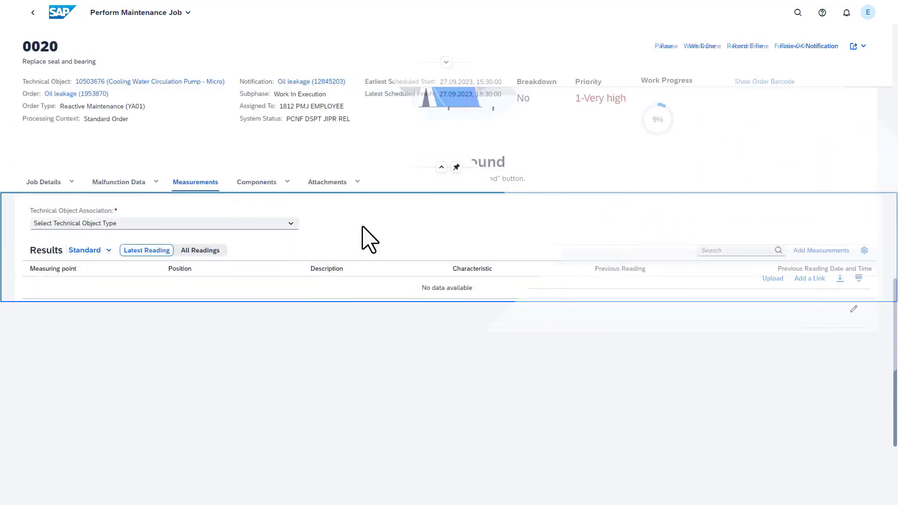
Step: Add a current reading of 130 for the operation's measuring point and save it
{"action": "left_click", "coordinate": [291, 224]}
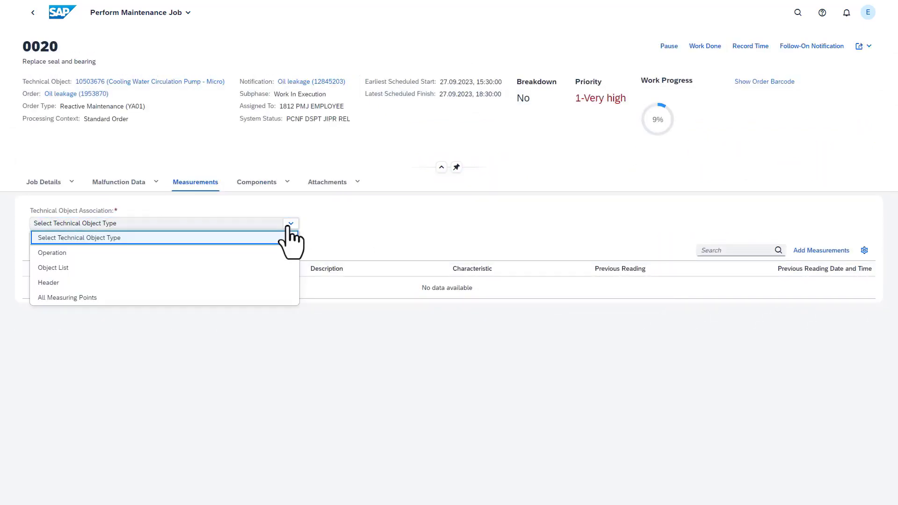
{"action": "left_click", "coordinate": [213, 253]}
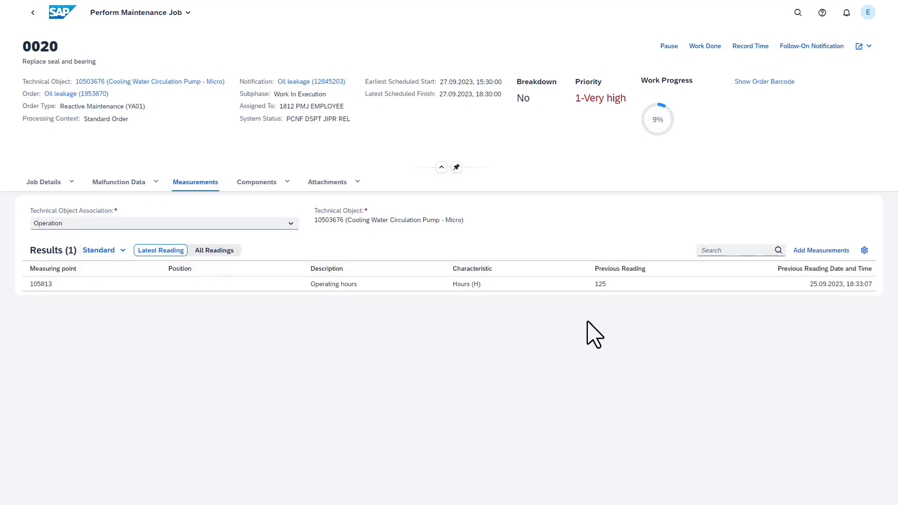
{"action": "left_click", "coordinate": [813, 251]}
{"action": "left_click", "coordinate": [504, 294]}
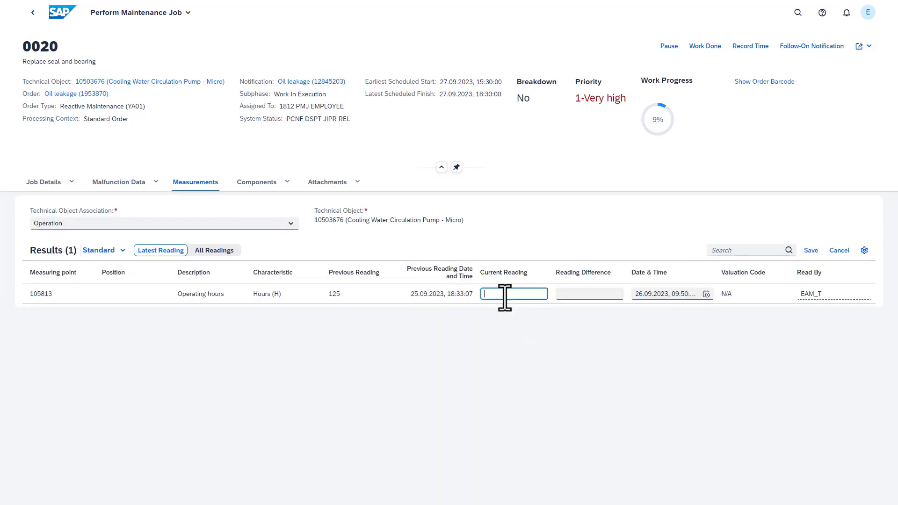
{"action": "type", "text": "130"}
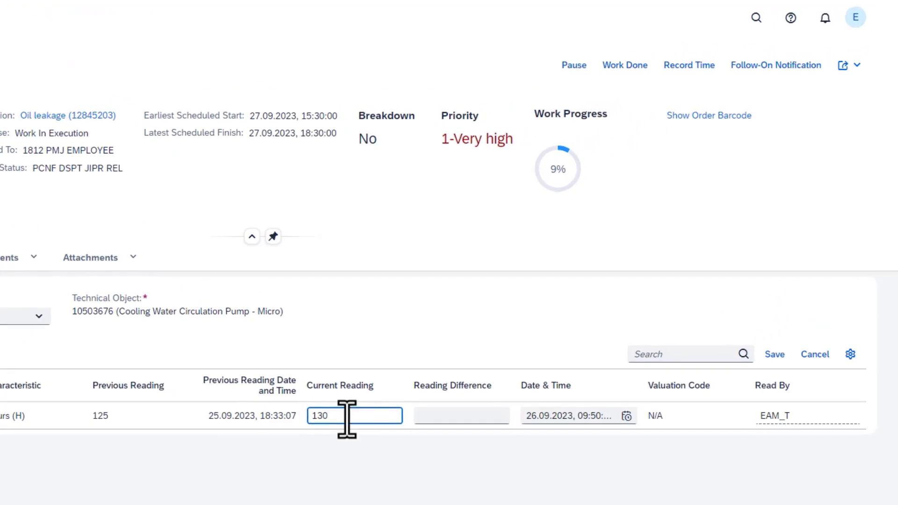
{"action": "key", "text": "Return"}
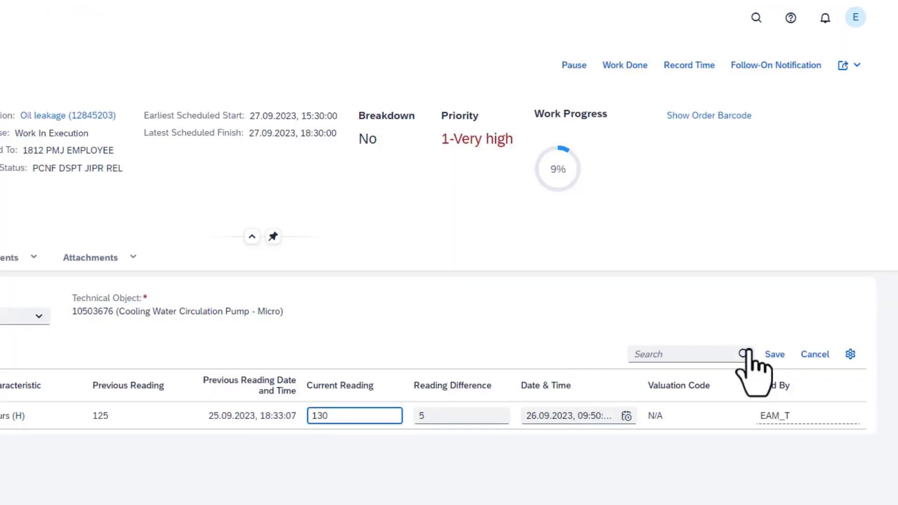
{"action": "left_click", "coordinate": [777, 355]}
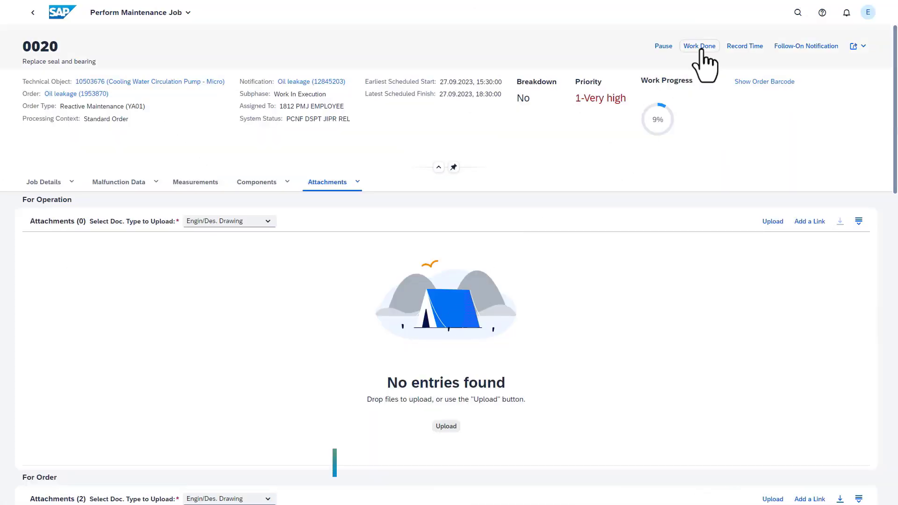
Step: Mark the work done and enter 6 hours actual work as final confirmation, clearing the open reservation
{"action": "left_click", "coordinate": [701, 49]}
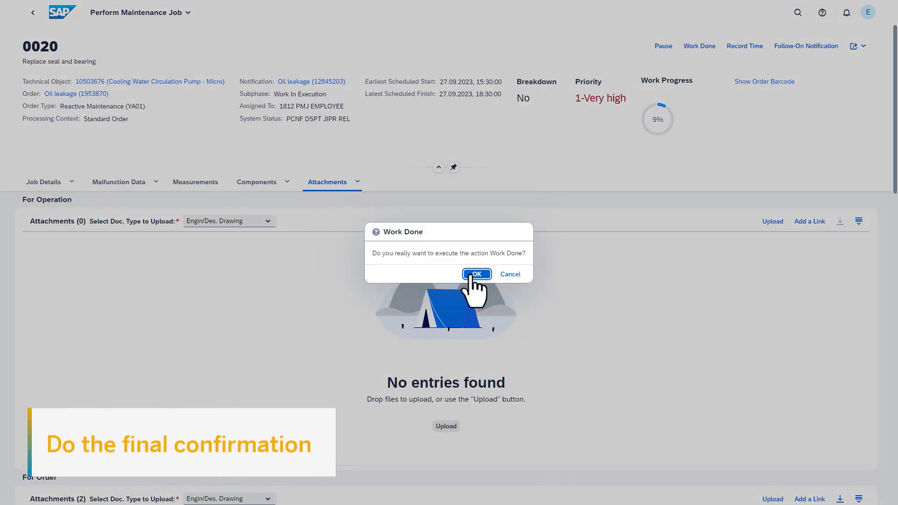
{"action": "left_click", "coordinate": [472, 275]}
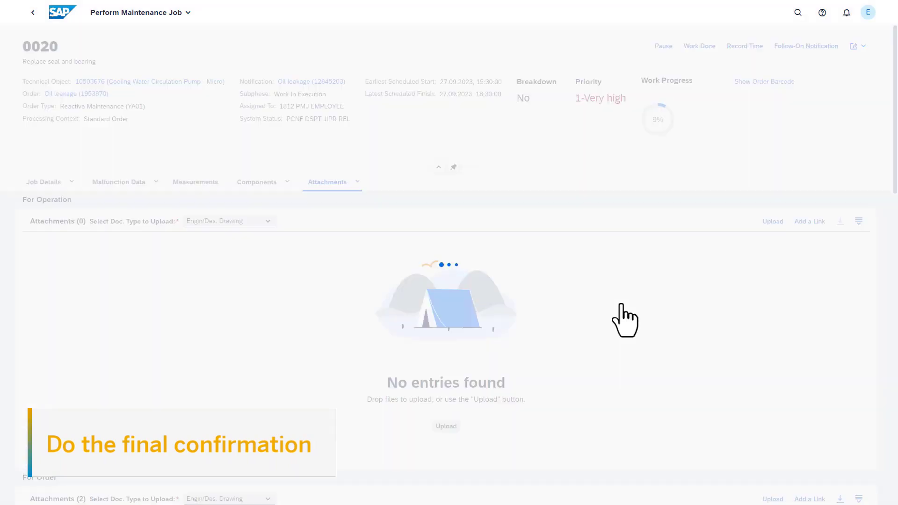
{"action": "left_click", "coordinate": [743, 46]}
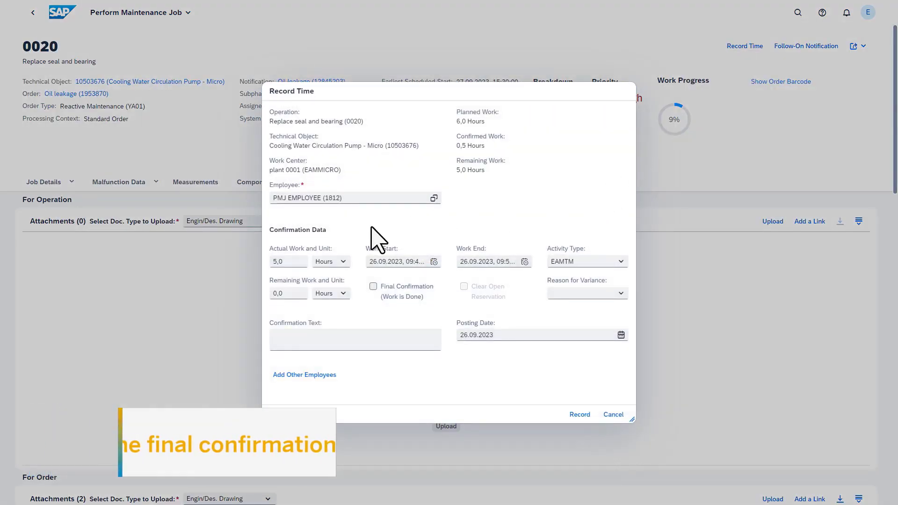
{"action": "left_click", "coordinate": [271, 262]}
{"action": "type", "text": "6"}
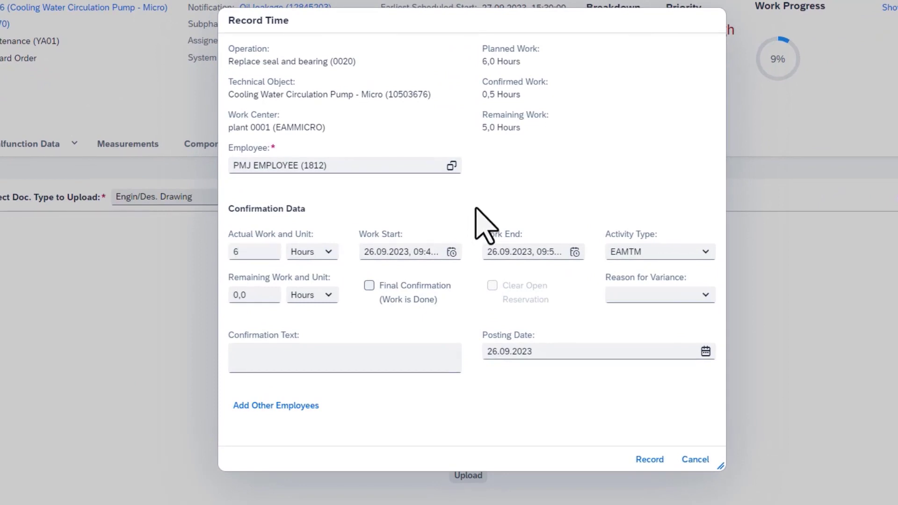
{"action": "left_click", "coordinate": [704, 253]}
{"action": "left_click", "coordinate": [622, 290]}
{"action": "left_click", "coordinate": [371, 286]}
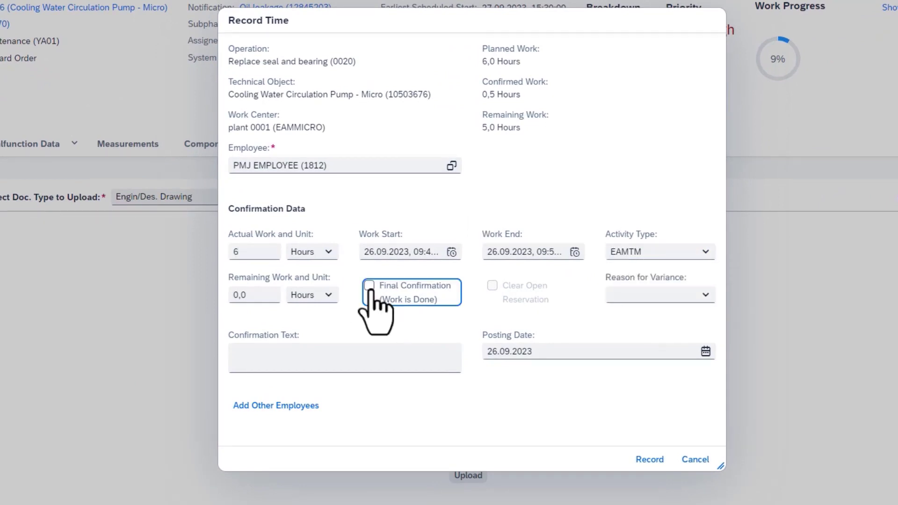
{"action": "left_click", "coordinate": [493, 286]}
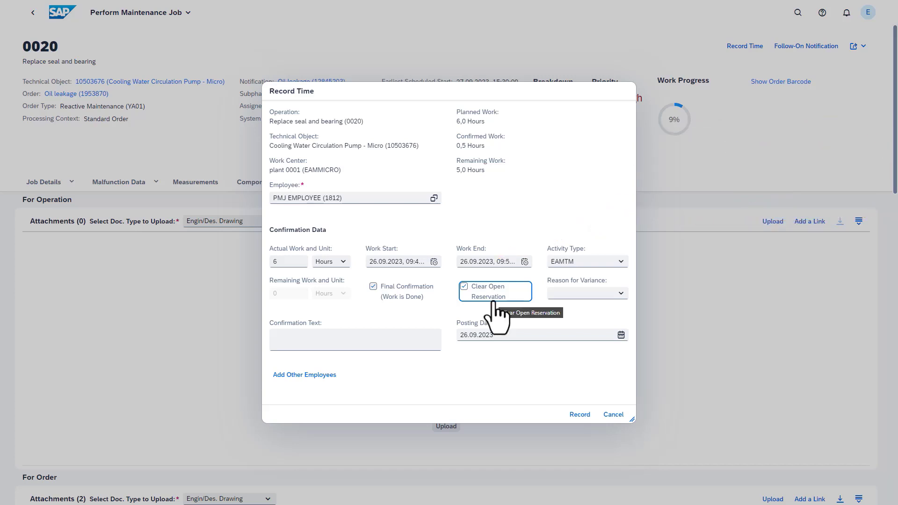
Step: Choose variance reason Parts not available, add the text 'work is don', and record the confirmation
{"action": "left_click", "coordinate": [620, 294]}
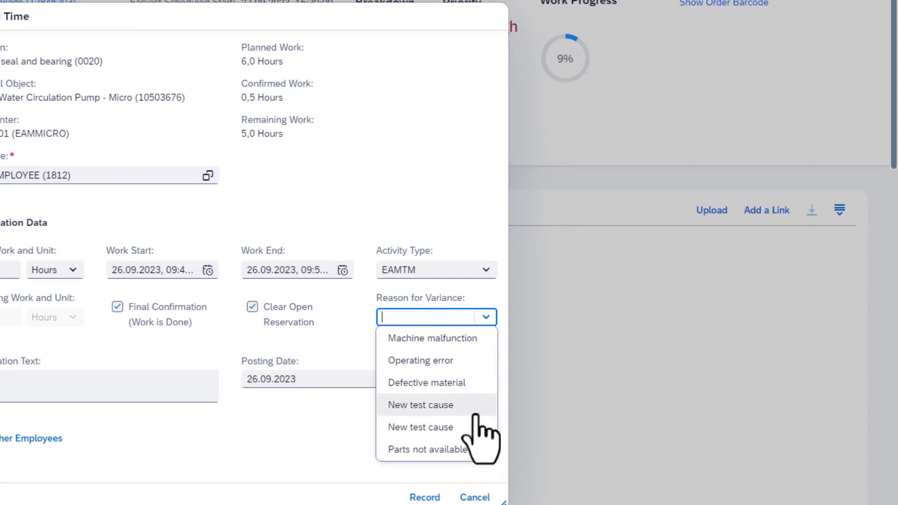
{"action": "left_click", "coordinate": [428, 450]}
{"action": "left_click", "coordinate": [31, 392]}
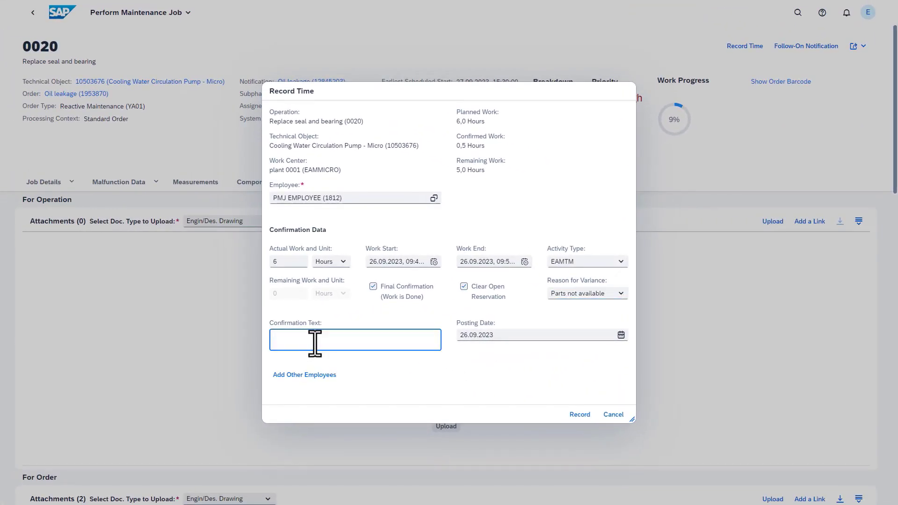
{"action": "type", "text": "work is done, we had to wait for the spare parts"}
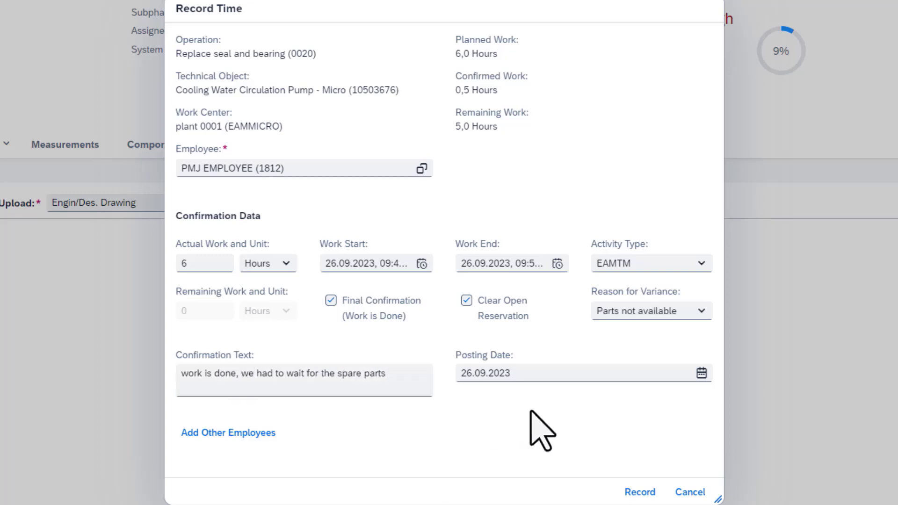
{"action": "left_click", "coordinate": [639, 492]}
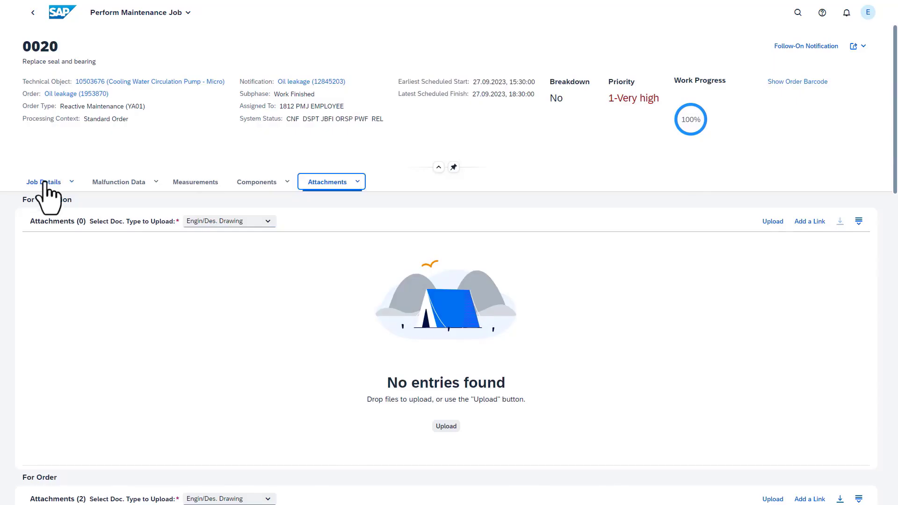
{"action": "left_click", "coordinate": [45, 182]}
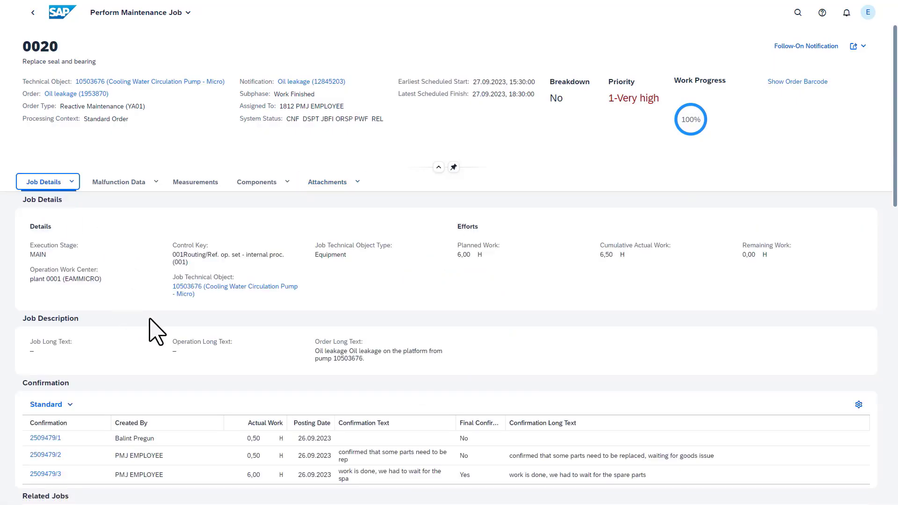
Step: Edit the malfunction data to effect Operational Issue > 50,000 USD with Breakdown ticked, and save
{"action": "scroll", "coordinate": [159, 333], "scroll_direction": "down", "scroll_amount": 3}
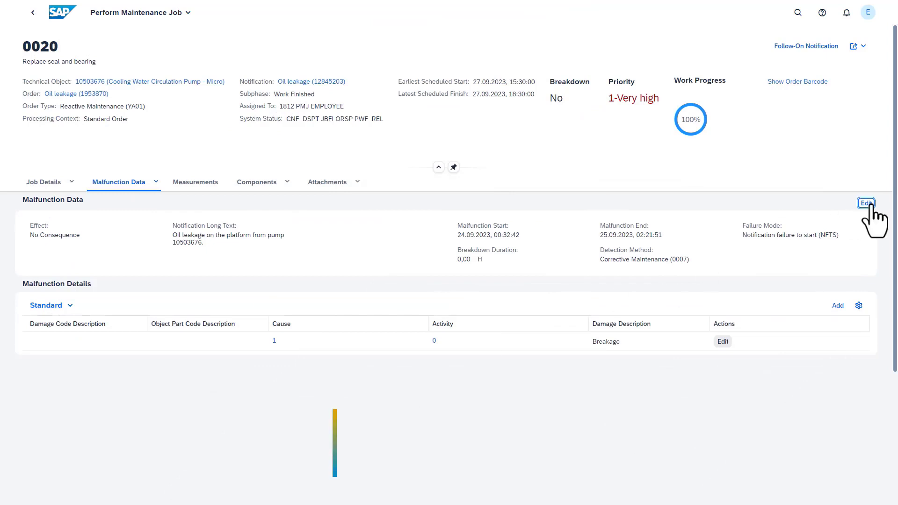
{"action": "left_click", "coordinate": [867, 204]}
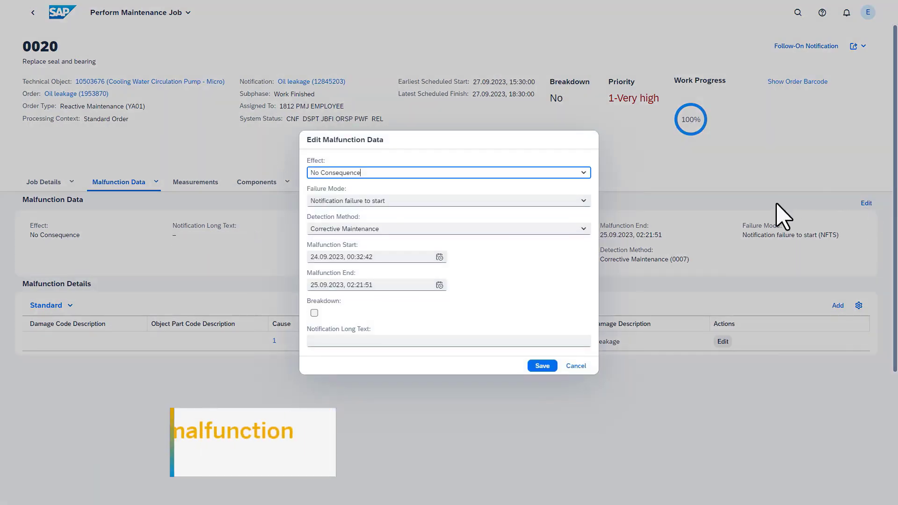
{"action": "left_click", "coordinate": [581, 173]}
{"action": "left_click", "coordinate": [421, 216]}
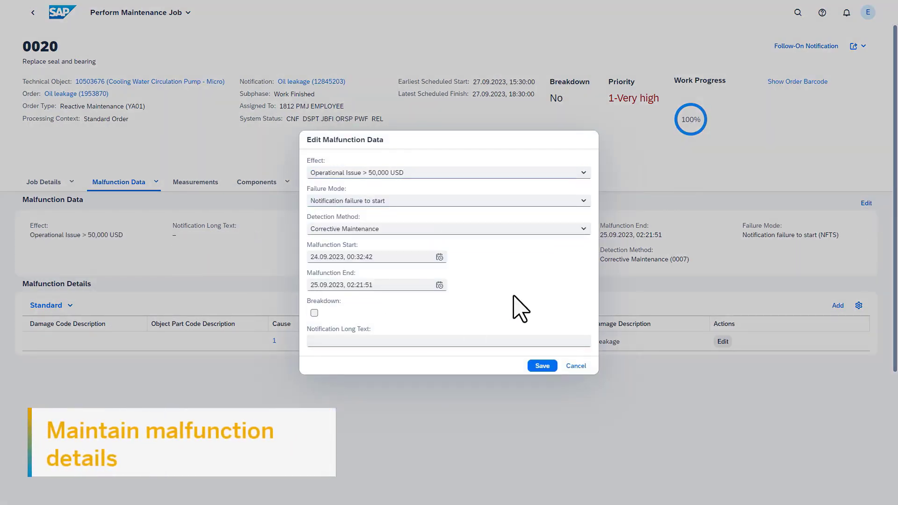
{"action": "left_click", "coordinate": [315, 313]}
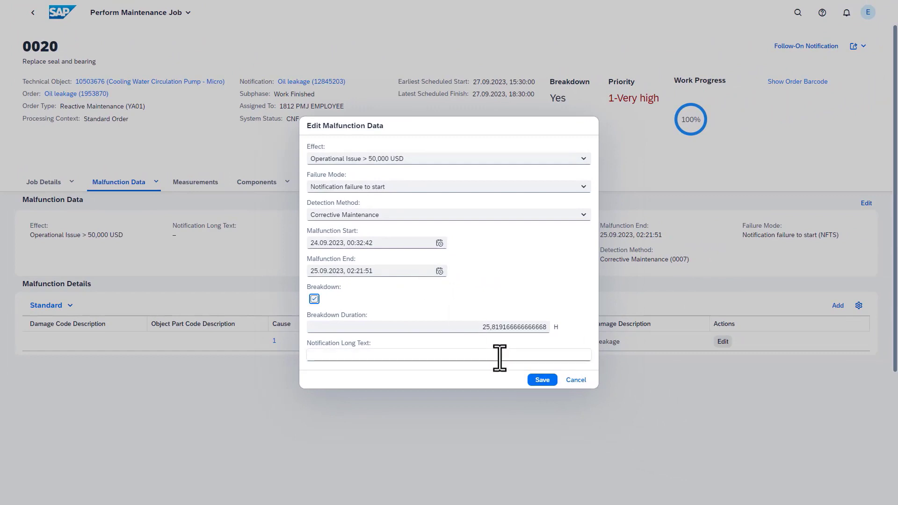
{"action": "left_click", "coordinate": [541, 379]}
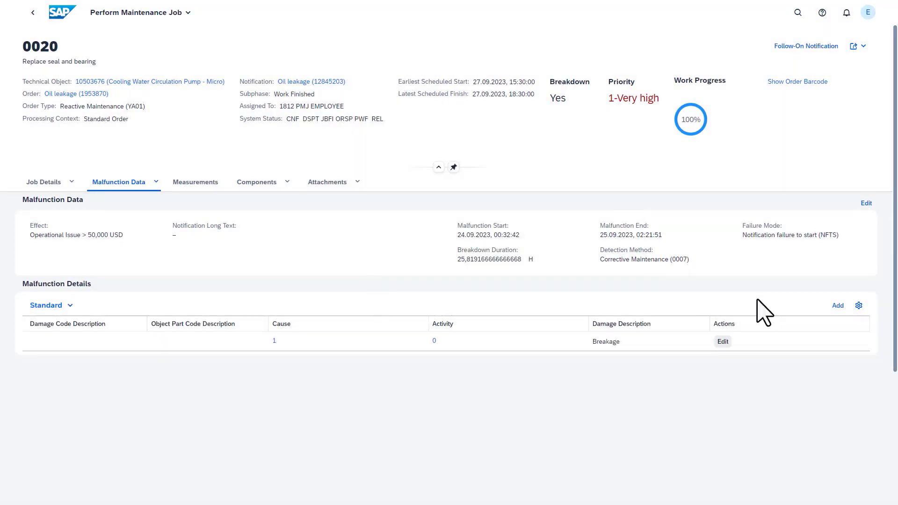
Step: Start a new malfunction entry with object part Bearing and damage code cracked
{"action": "left_click", "coordinate": [838, 305]}
{"action": "left_click", "coordinate": [583, 228]}
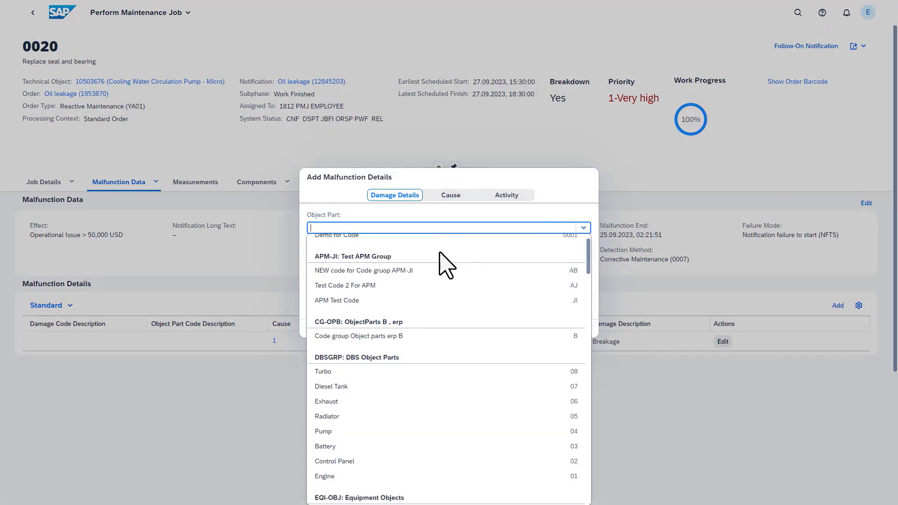
{"action": "scroll", "coordinate": [447, 266], "scroll_direction": "down", "scroll_amount": 5}
{"action": "left_click", "coordinate": [337, 389]}
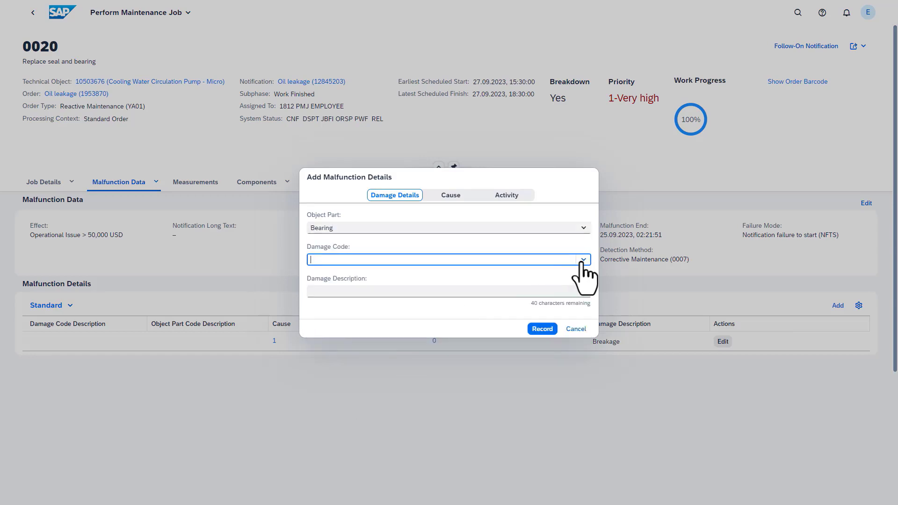
{"action": "left_click", "coordinate": [584, 260]}
{"action": "left_click", "coordinate": [398, 220]}
{"action": "left_click", "coordinate": [437, 290]}
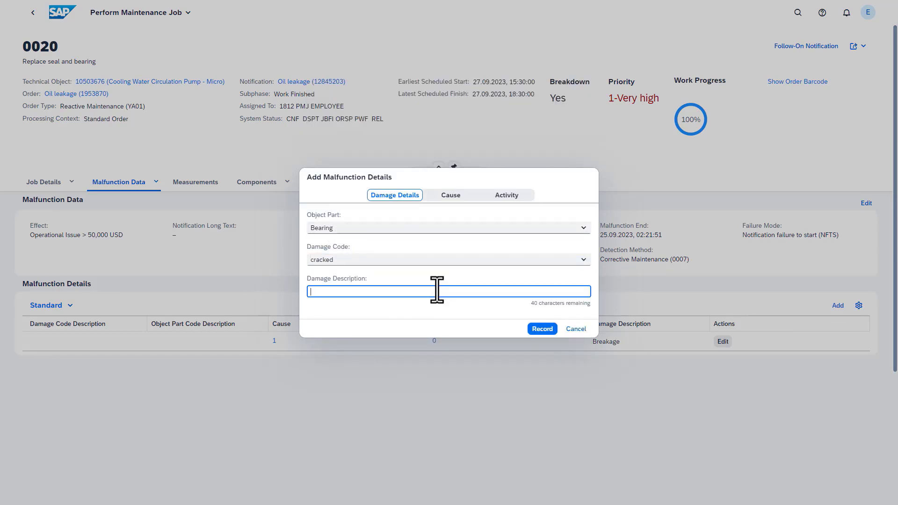
Step: Set the cause code to Poor Inspection and the activity code to Bearing replaced
{"action": "left_click", "coordinate": [452, 196]}
{"action": "left_click", "coordinate": [584, 240]}
{"action": "left_click", "coordinate": [456, 276]}
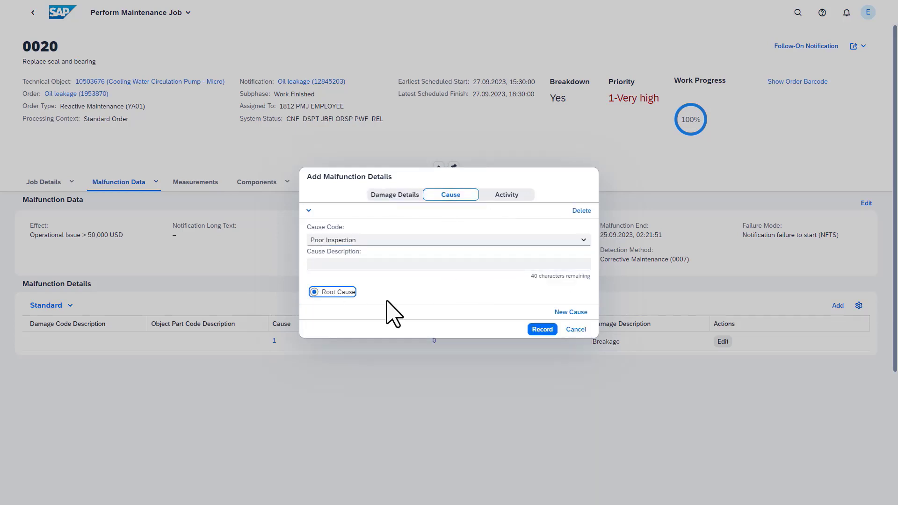
{"action": "left_click", "coordinate": [509, 199]}
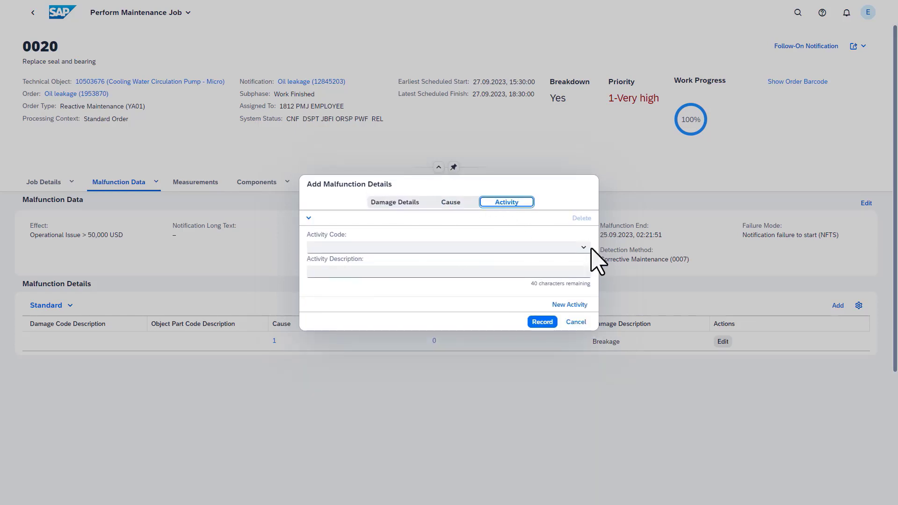
{"action": "left_click", "coordinate": [583, 248]}
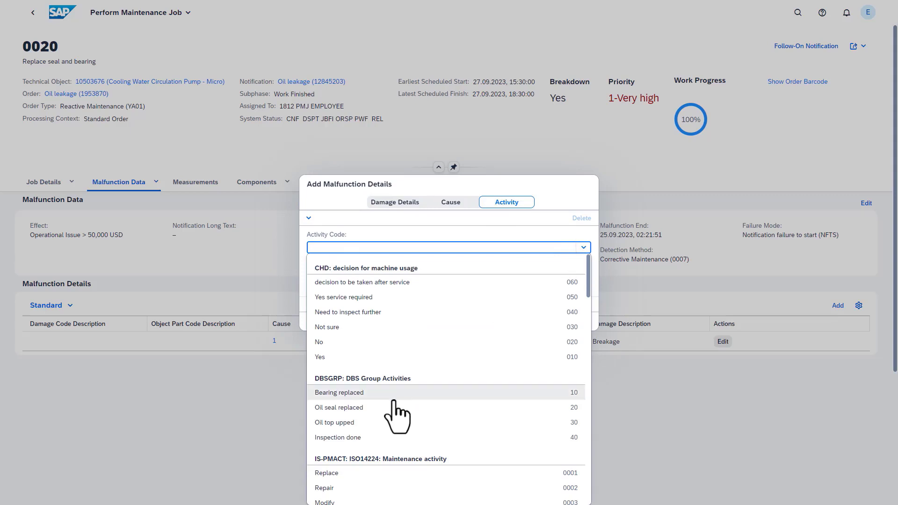
{"action": "left_click", "coordinate": [356, 393]}
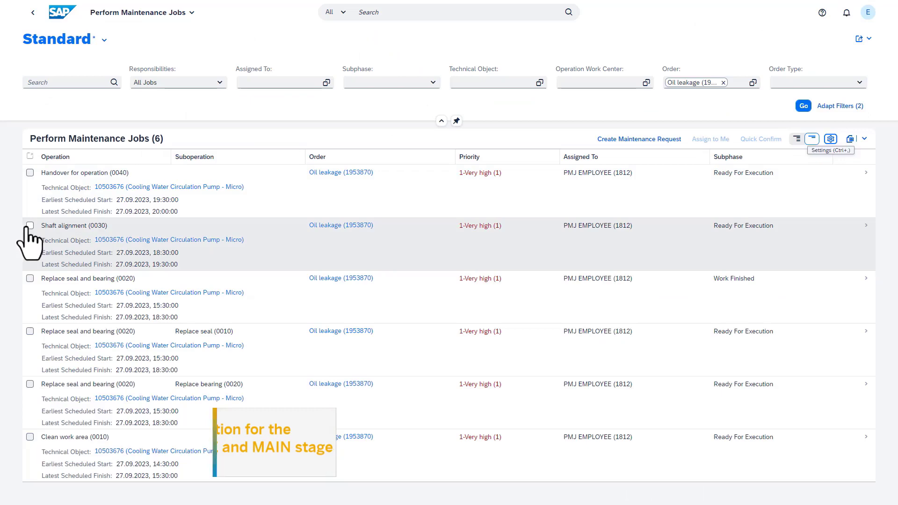
Step: Quick-confirm the four open Oil leakage operations, starting with Shaft alignment, as final and save
{"action": "left_click", "coordinate": [30, 225]}
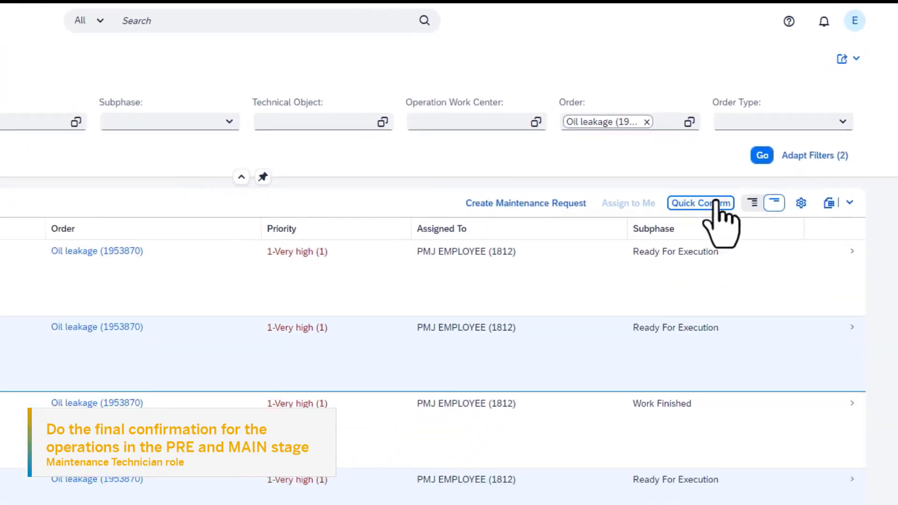
{"action": "left_click", "coordinate": [667, 234]}
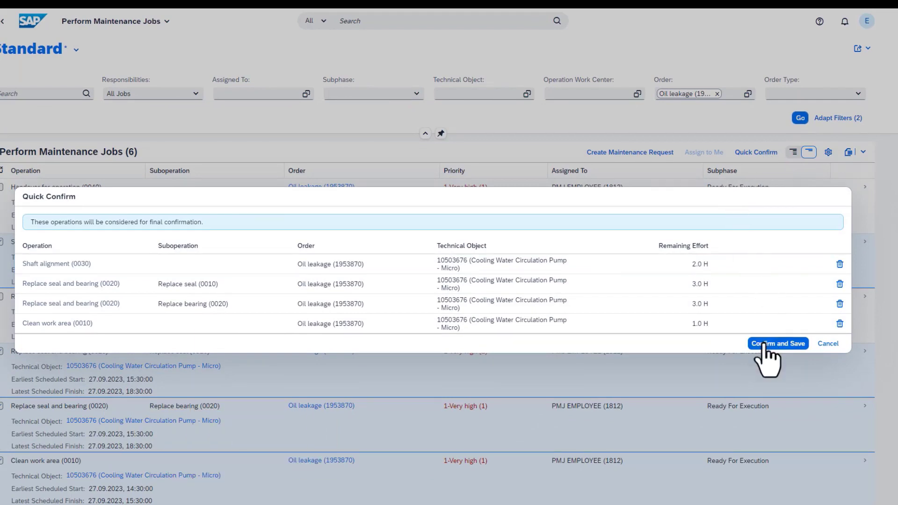
{"action": "left_click", "coordinate": [765, 344]}
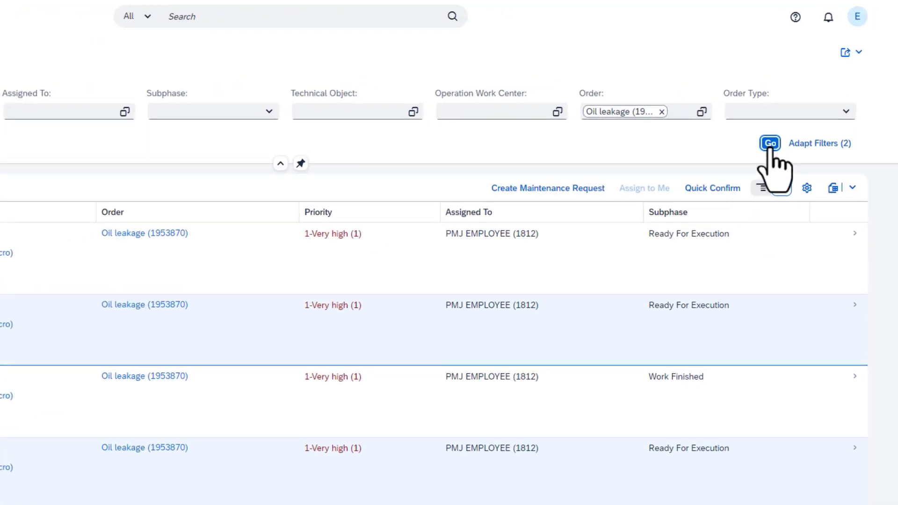
Step: Set the Oil leakage order to Main Work Completed and final-confirm its Handover for operation job
{"action": "left_click", "coordinate": [804, 105]}
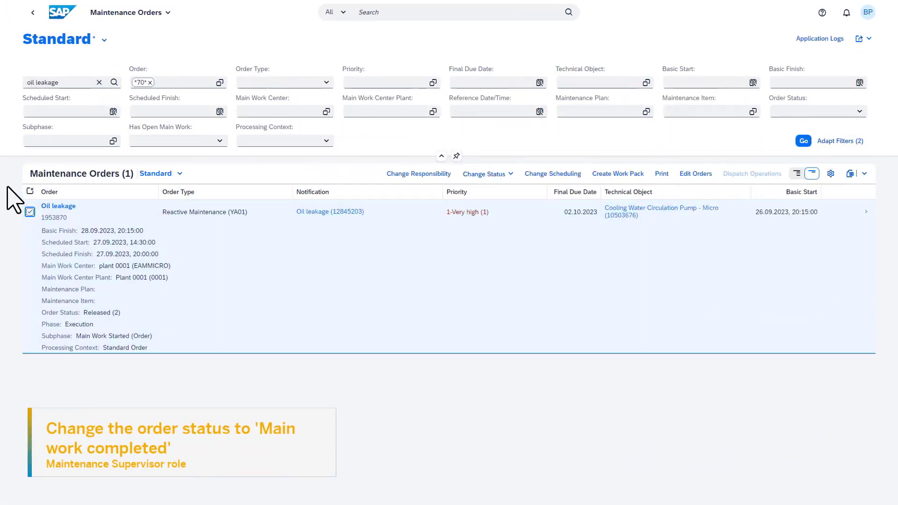
{"action": "left_click", "coordinate": [509, 177]}
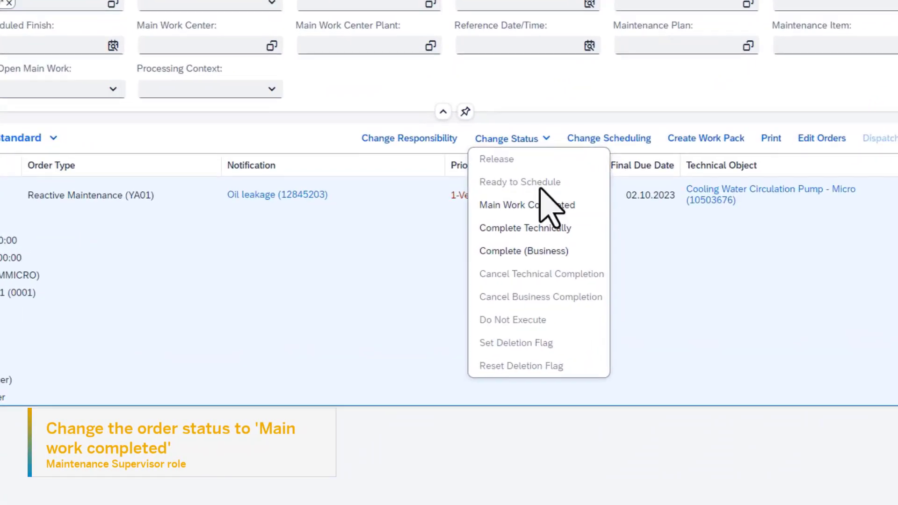
{"action": "left_click", "coordinate": [510, 218]}
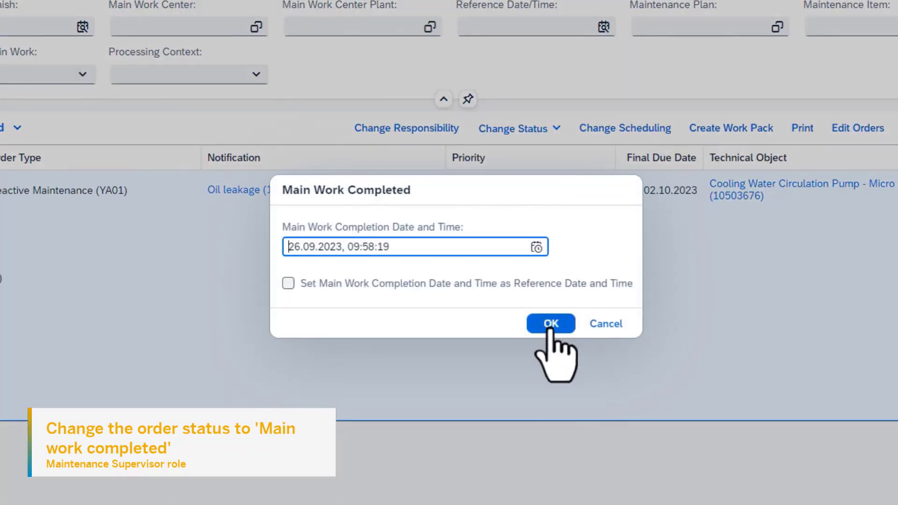
{"action": "left_click", "coordinate": [551, 324]}
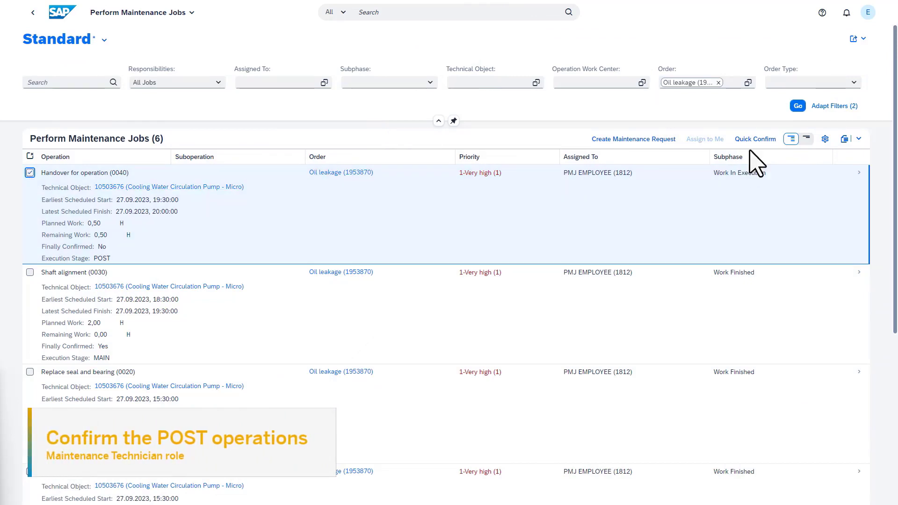
{"action": "left_click", "coordinate": [755, 140]}
{"action": "left_click", "coordinate": [772, 297]}
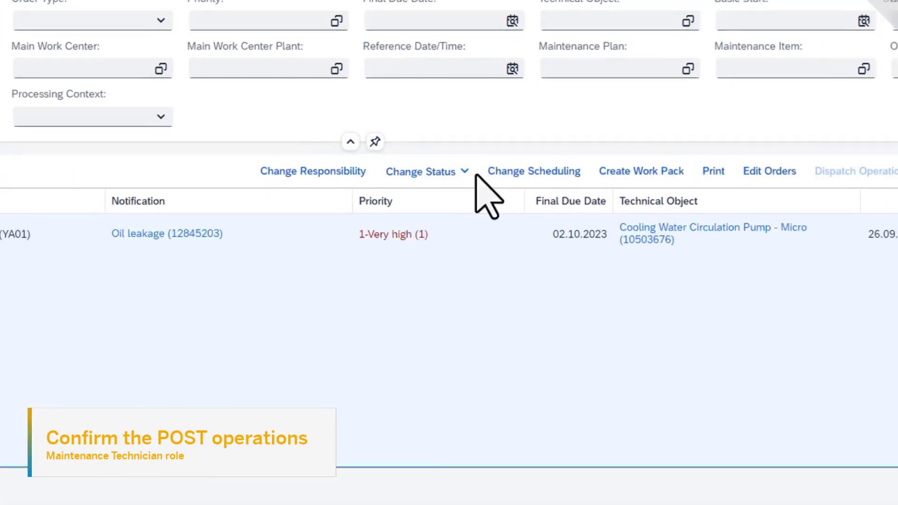
Step: Complete the Oil leakage order technically, including its assigned notifications
{"action": "left_click", "coordinate": [468, 174]}
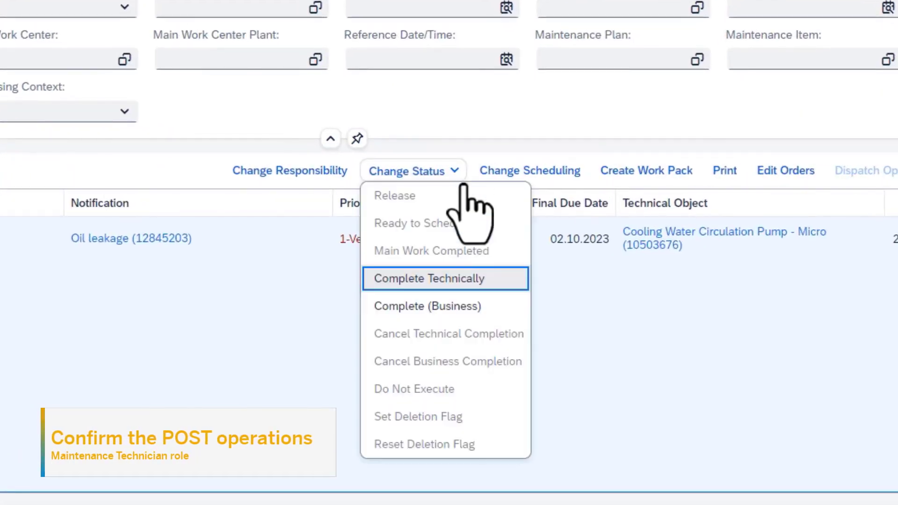
{"action": "left_click", "coordinate": [485, 279]}
{"action": "left_click", "coordinate": [365, 356]}
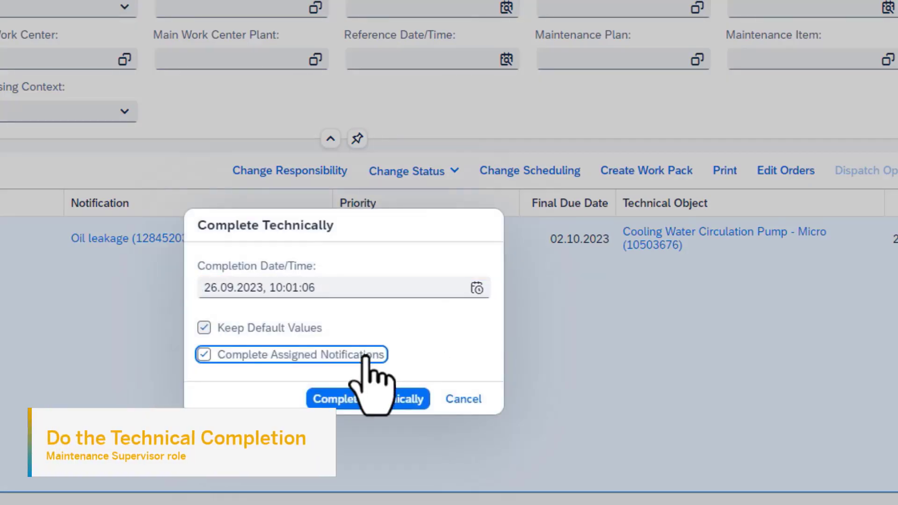
{"action": "left_click", "coordinate": [378, 399]}
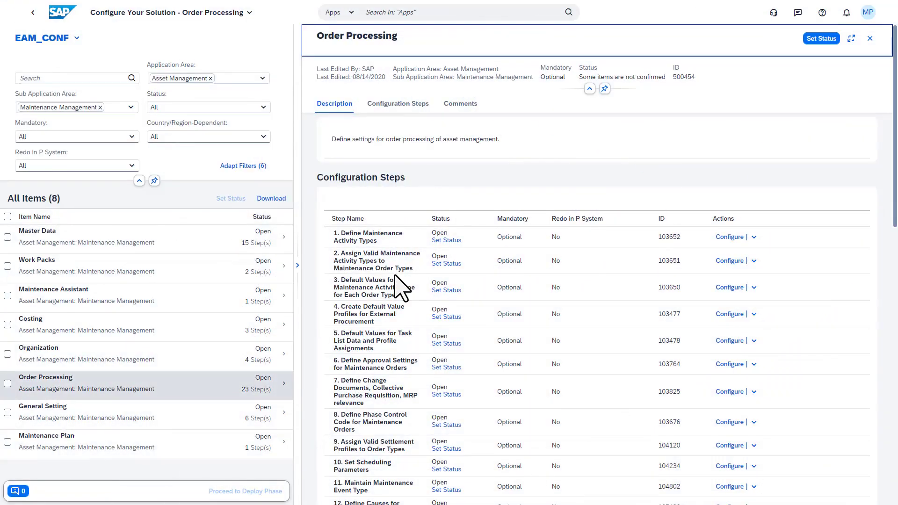
Step: Read step 17's configuration help, then open its Define Control Parameters configuration
{"action": "scroll", "coordinate": [395, 280], "scroll_direction": "down", "scroll_amount": 6}
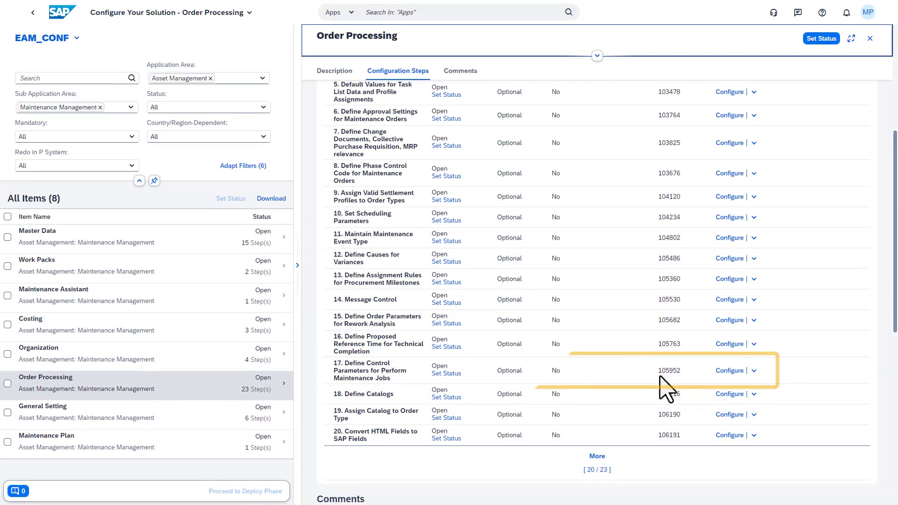
{"action": "left_click", "coordinate": [827, 332]}
{"action": "left_click", "coordinate": [787, 440]}
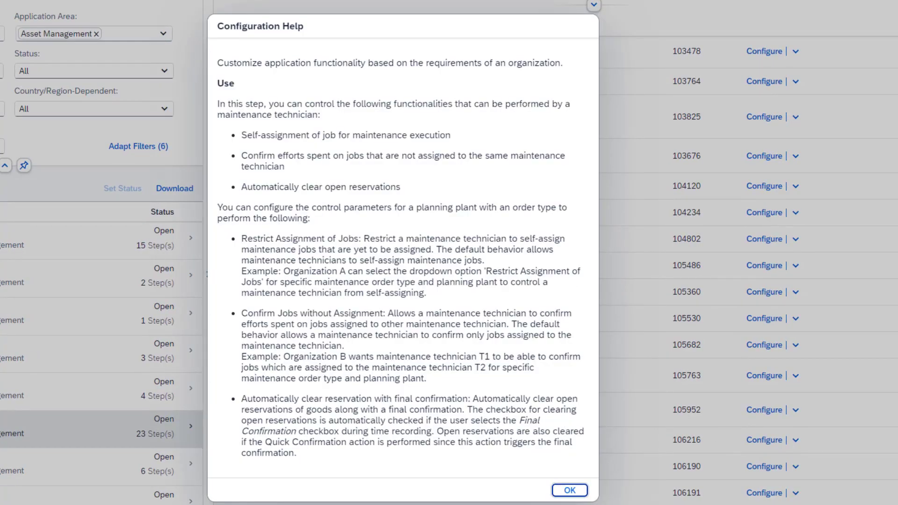
{"action": "left_click", "coordinate": [570, 490]}
{"action": "left_click", "coordinate": [764, 410]}
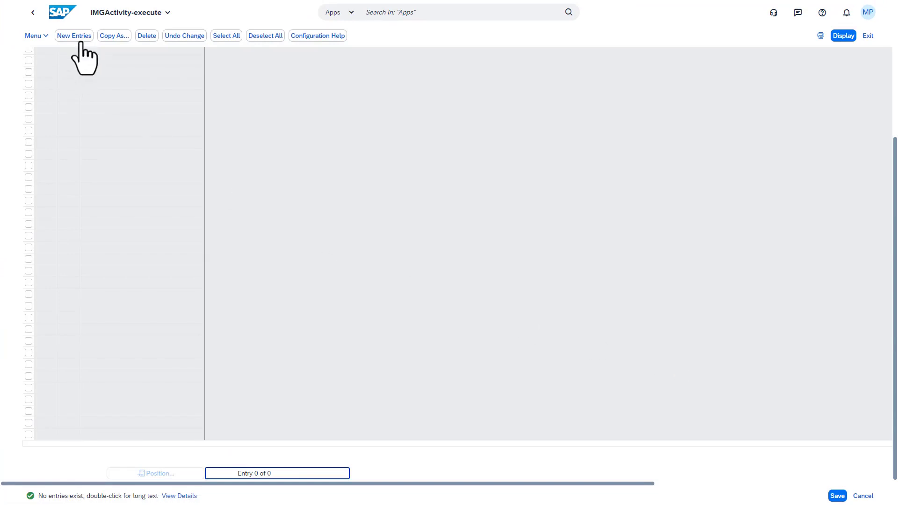
Step: Create a new entry with plant 1710 and order type YA01, then list the available actions
{"action": "left_click", "coordinate": [78, 37]}
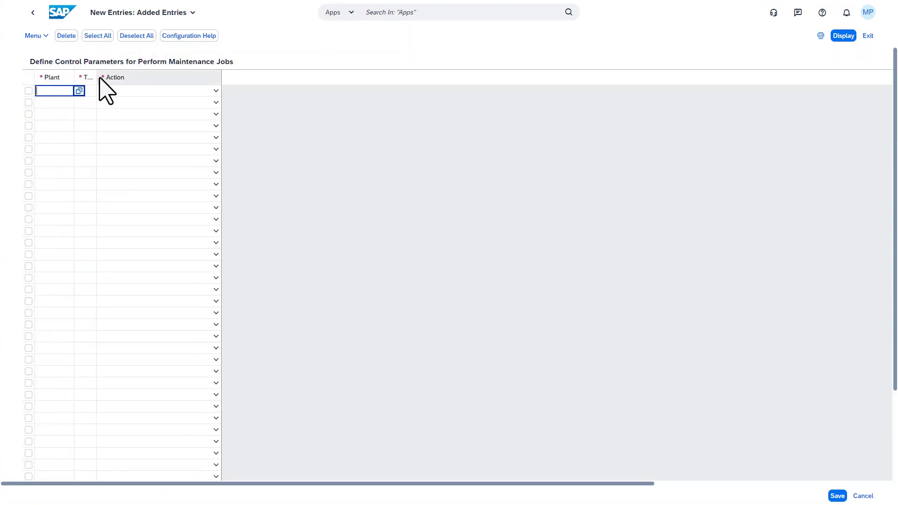
{"action": "left_click", "coordinate": [47, 93]}
{"action": "type", "text": "1710"}
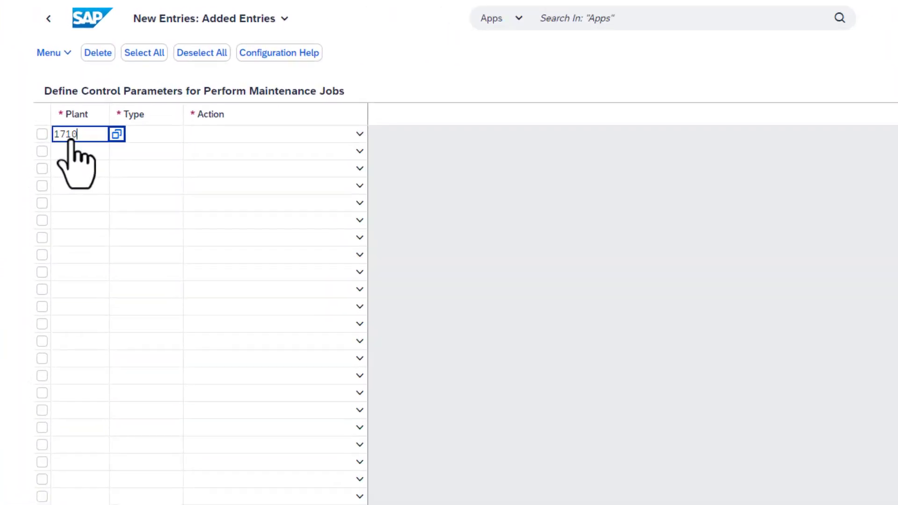
{"action": "left_click", "coordinate": [110, 90]}
{"action": "left_click", "coordinate": [209, 147]}
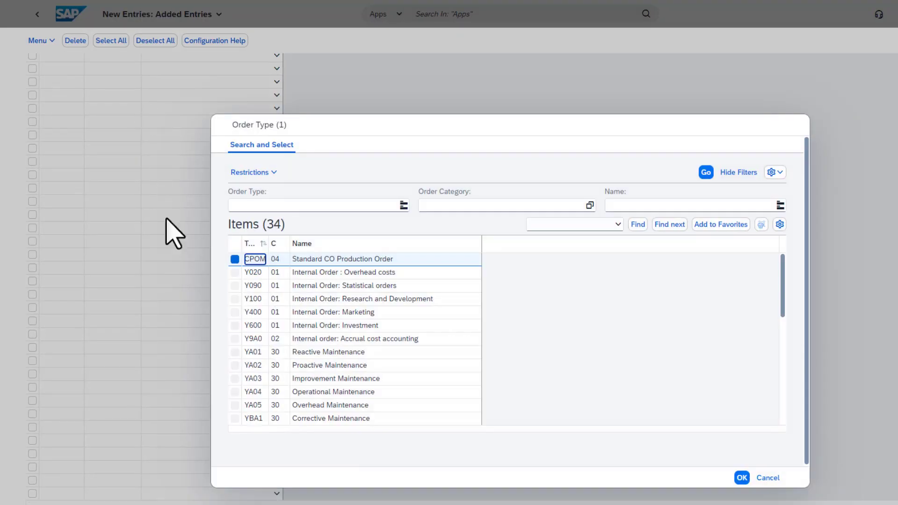
{"action": "left_click", "coordinate": [235, 352]}
{"action": "left_click", "coordinate": [742, 478]}
{"action": "left_click", "coordinate": [273, 107]}
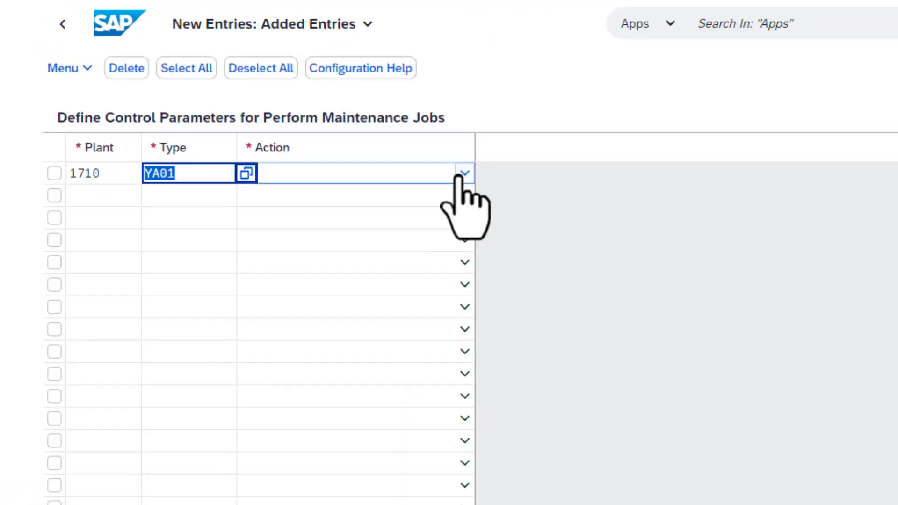
{"action": "left_click", "coordinate": [479, 183]}
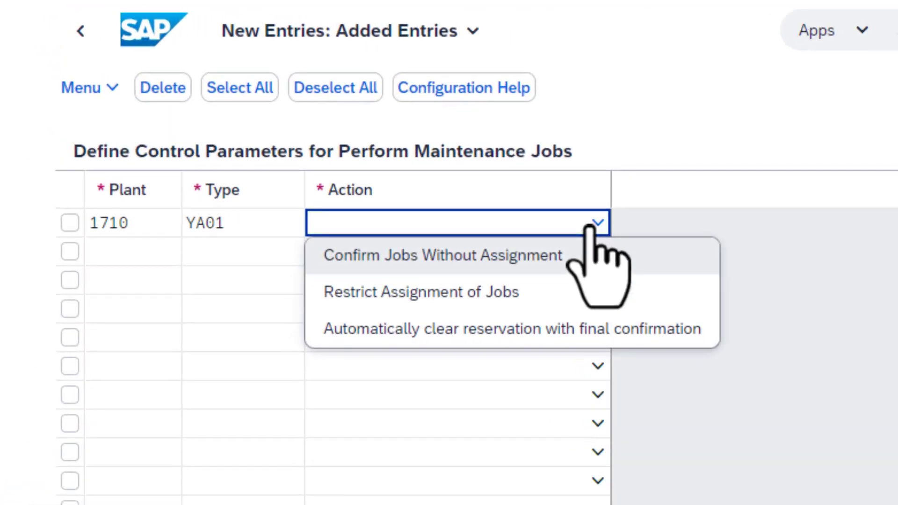